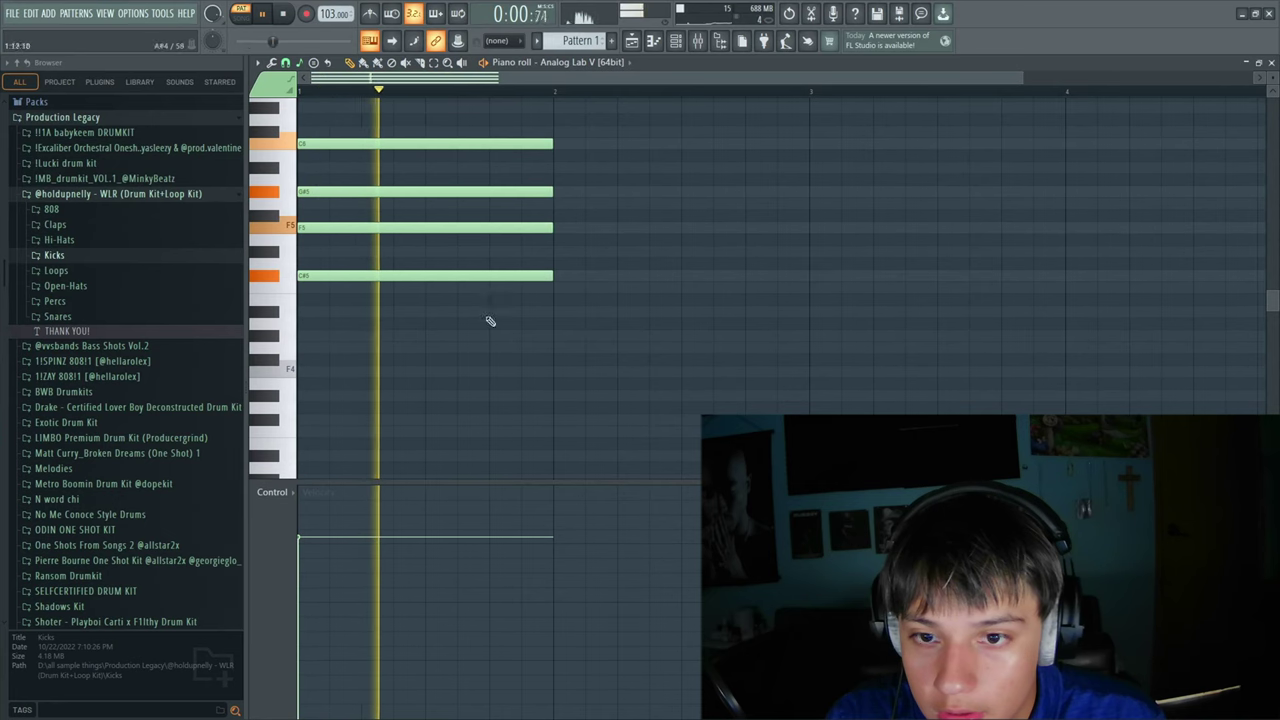
# Add a one-bar chord of A#4, C#5, F5 and G#5 in bar 2
pyautogui.scroll(1, 520, 315)
pyautogui.press('space')
pyautogui.click(559, 345)
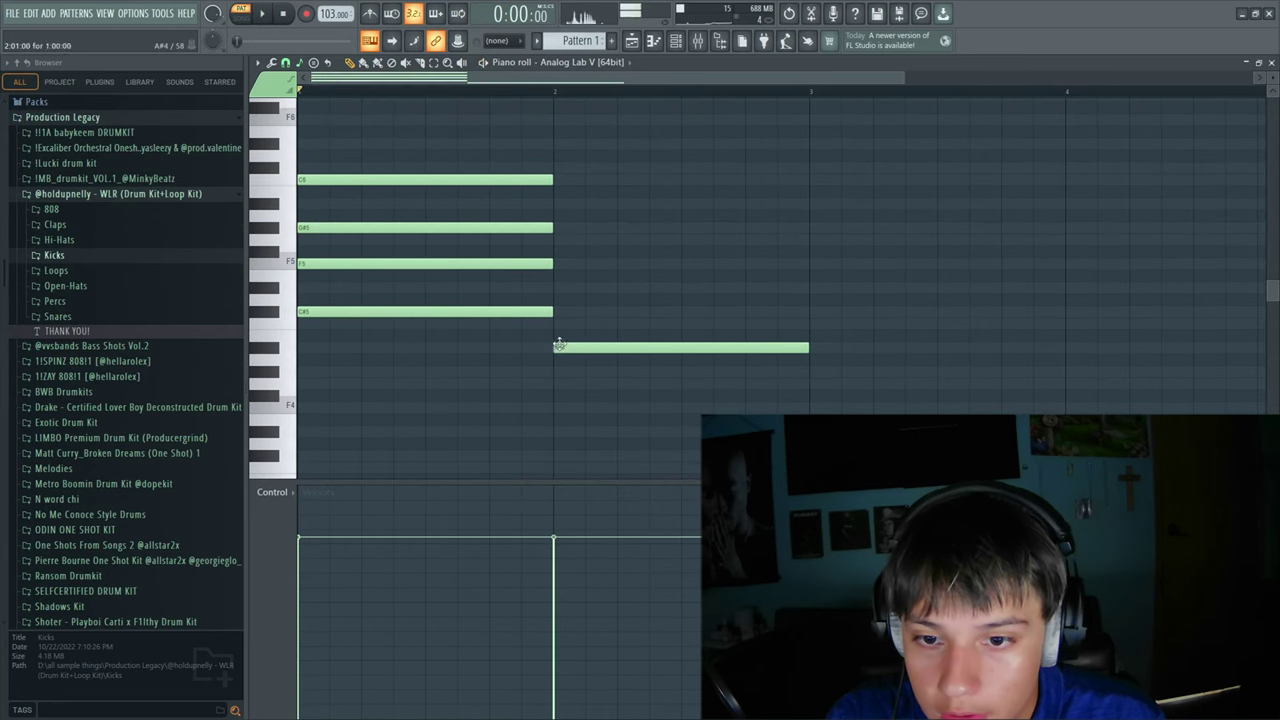
pyautogui.press('space')
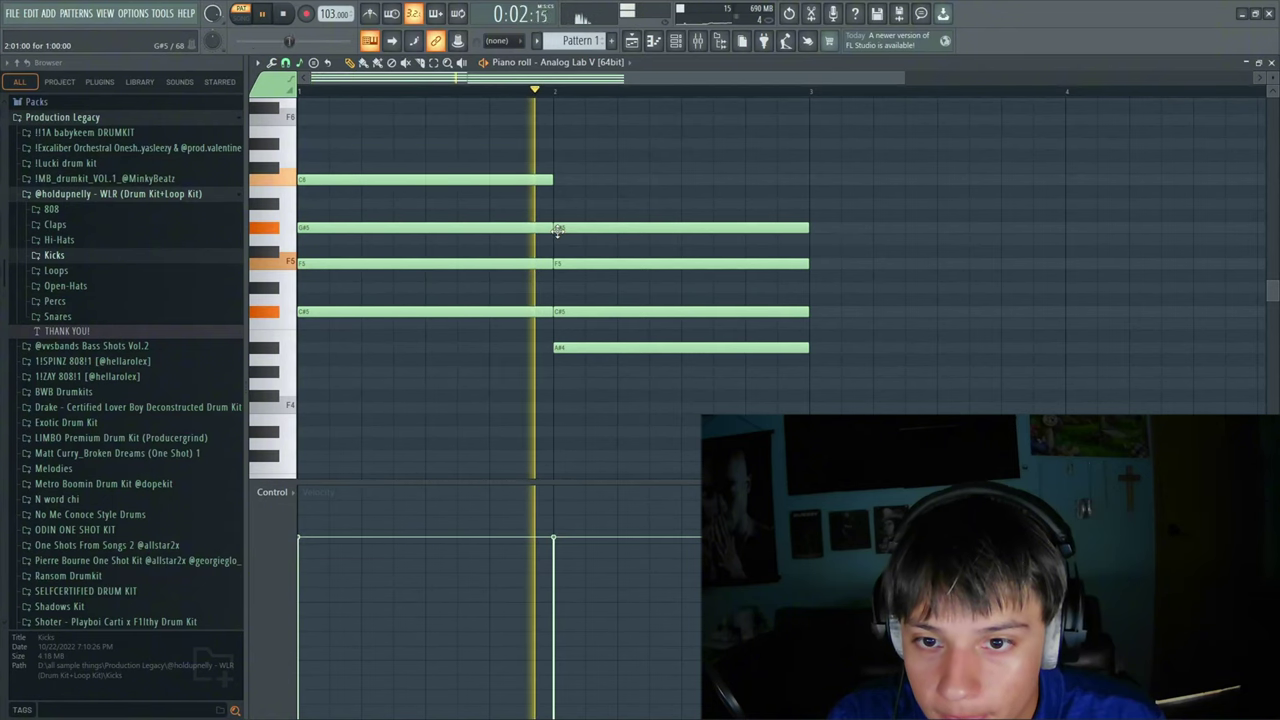
pyautogui.press('space')
# Shorten the bar 2 chord to half a bar, paste a copy after it raised to C5, D#5, G5 and A#5, and play it back
pyautogui.moveTo(556, 215); pyautogui.dragTo(808, 346)
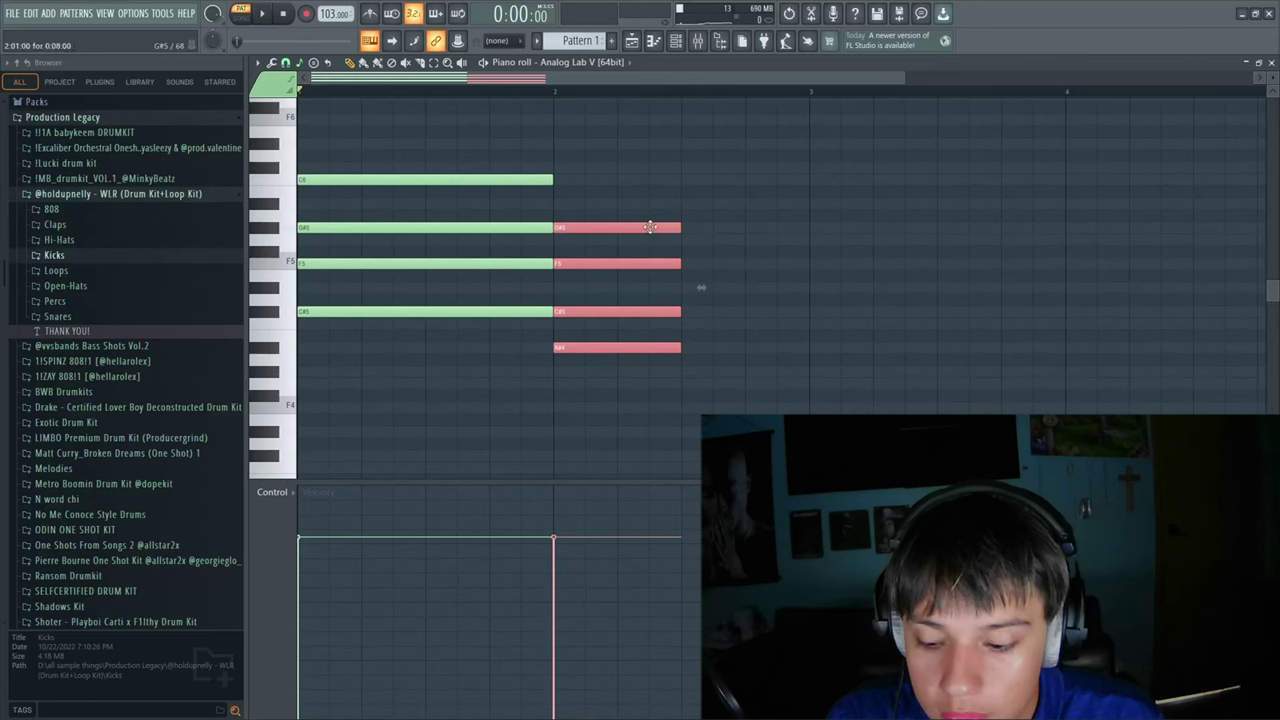
pyautogui.hotkey('ctrl', 'v')
pyautogui.moveTo(380, 232); pyautogui.dragTo(762, 201)
pyautogui.press('space')
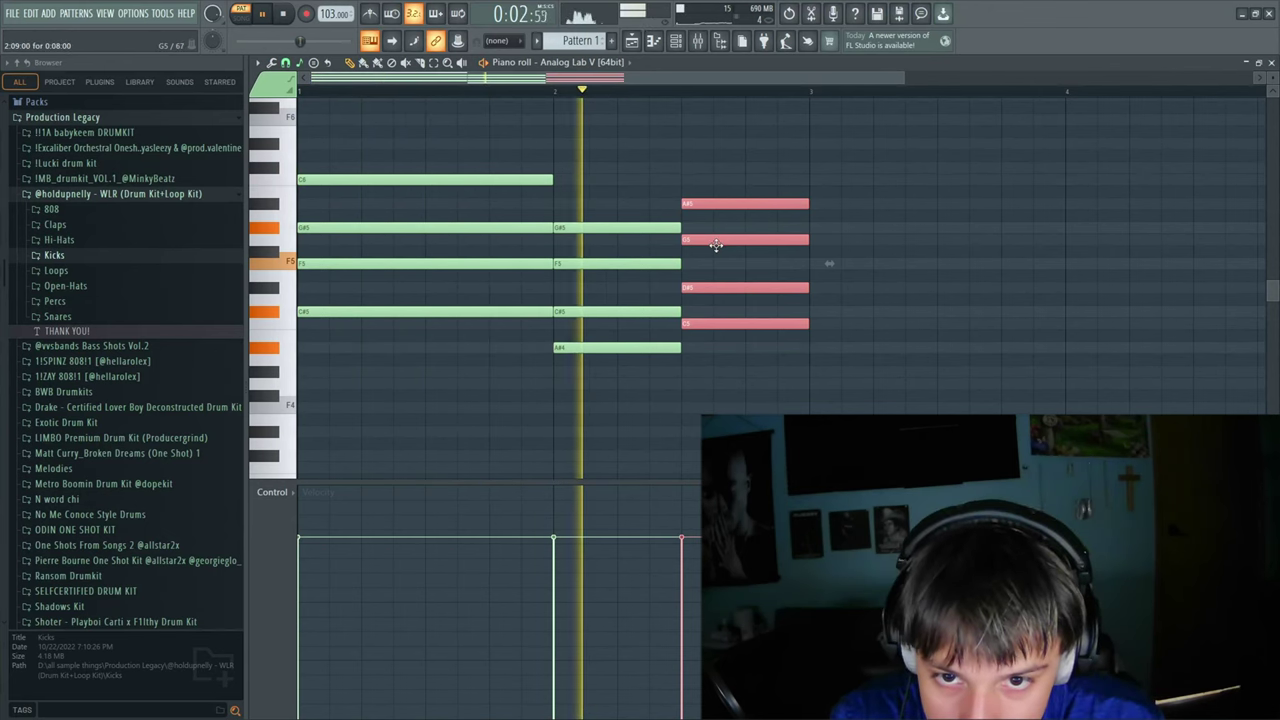
pyautogui.press('space')
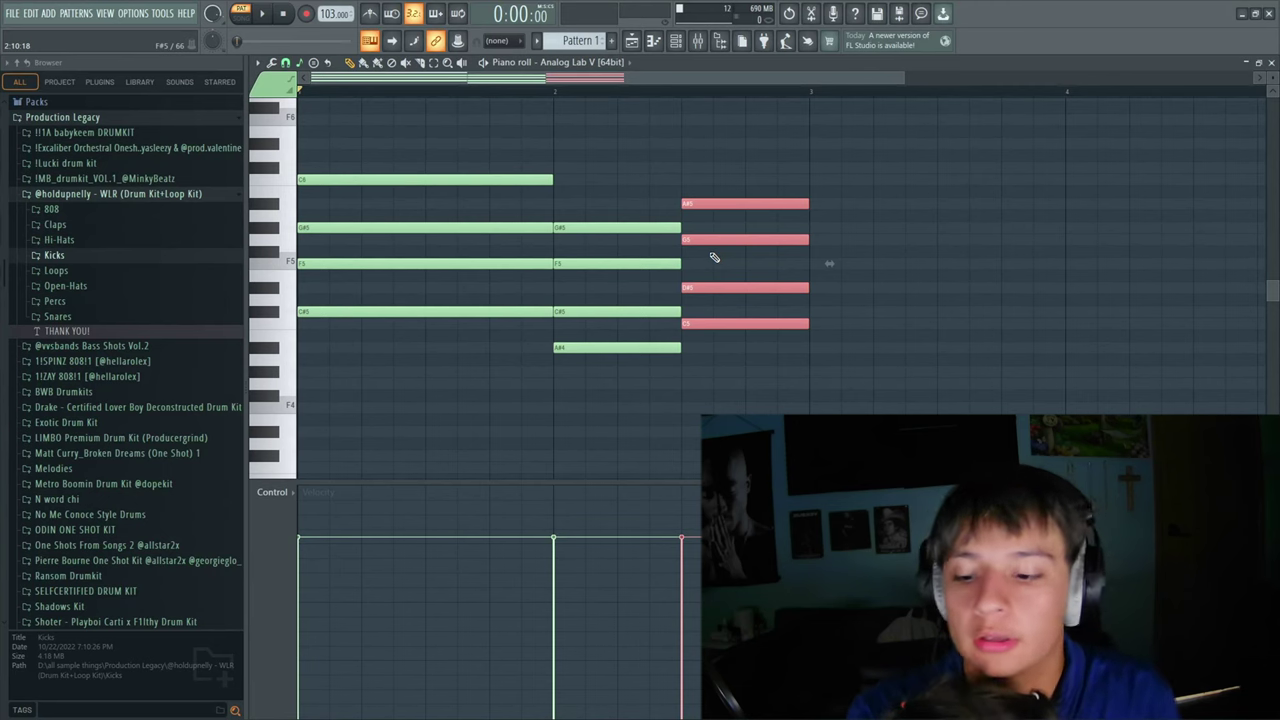
pyautogui.press('space')
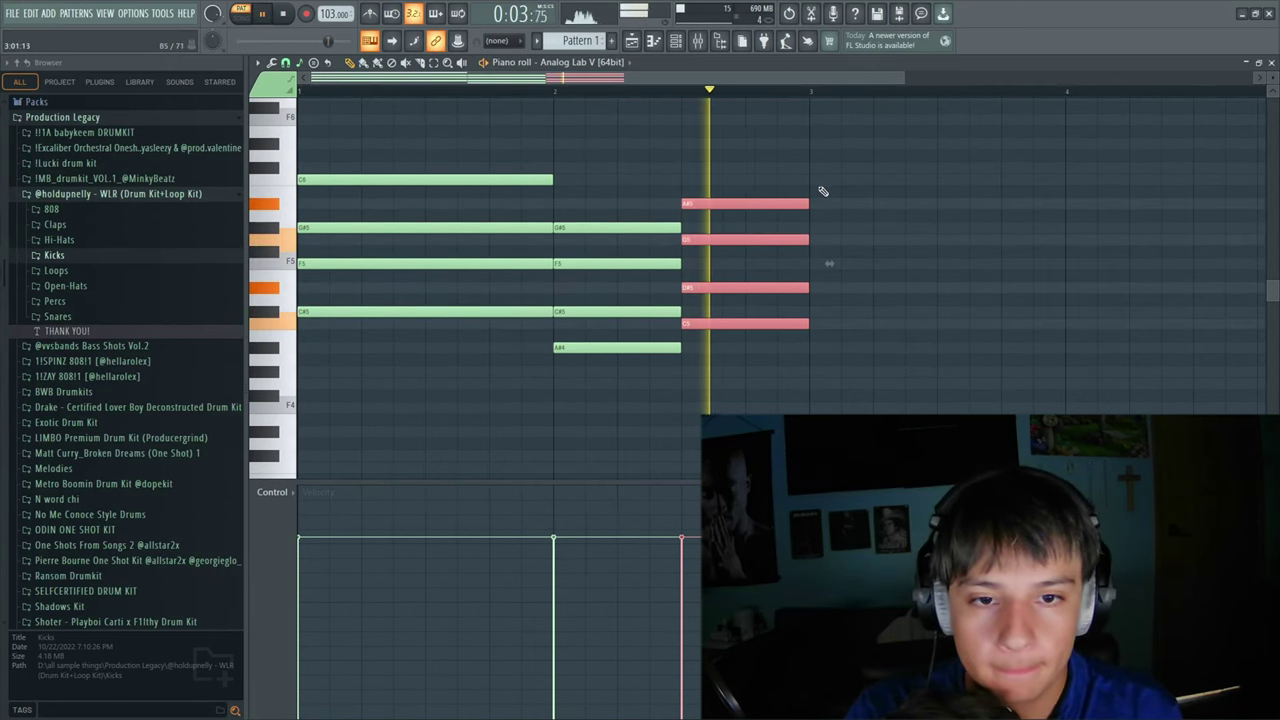
# Lengthen the raised chord to one bar and repeat both chords through bar 4, topping the last one with C#6
pyautogui.press('space')
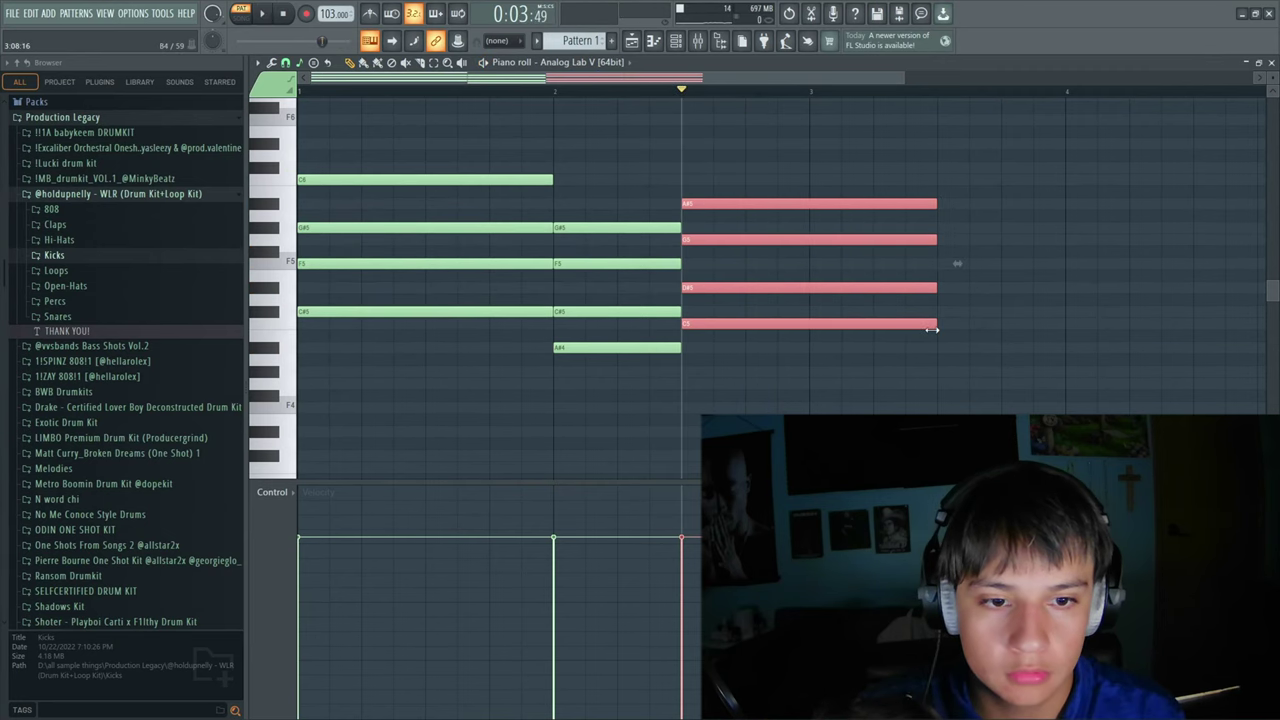
pyautogui.press('space')
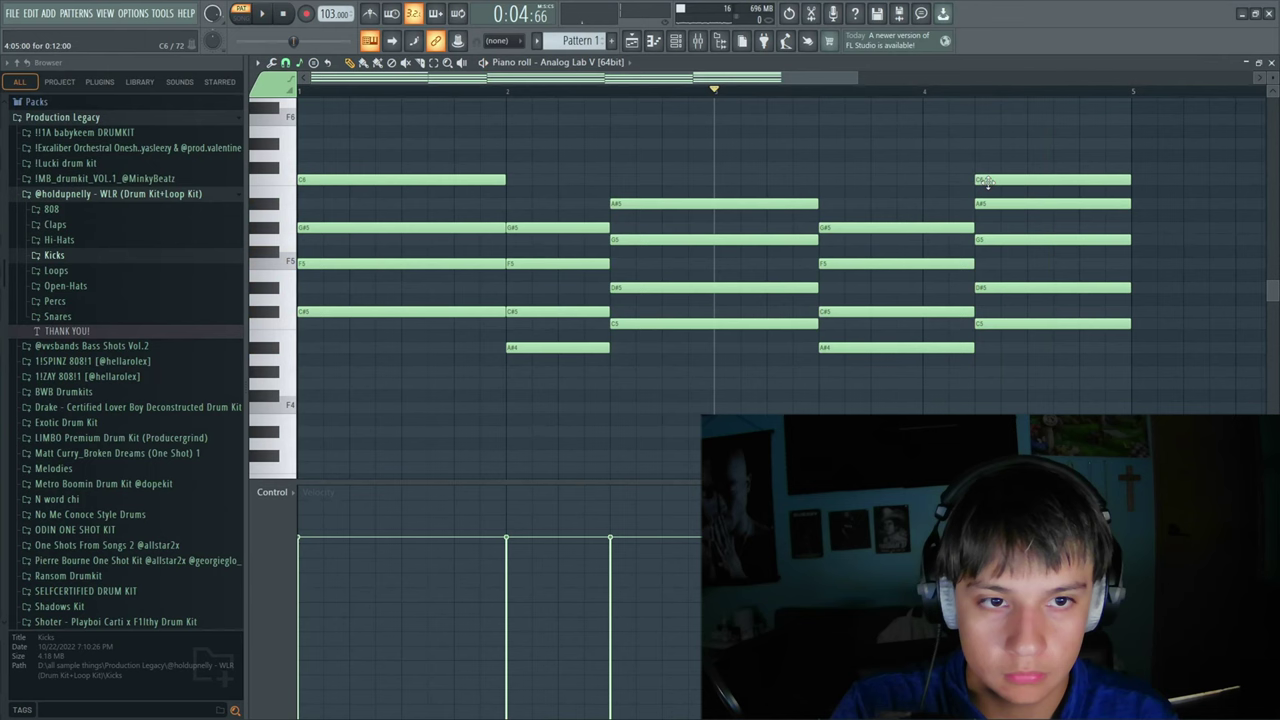
pyautogui.moveTo(986, 181); pyautogui.dragTo(995, 179)
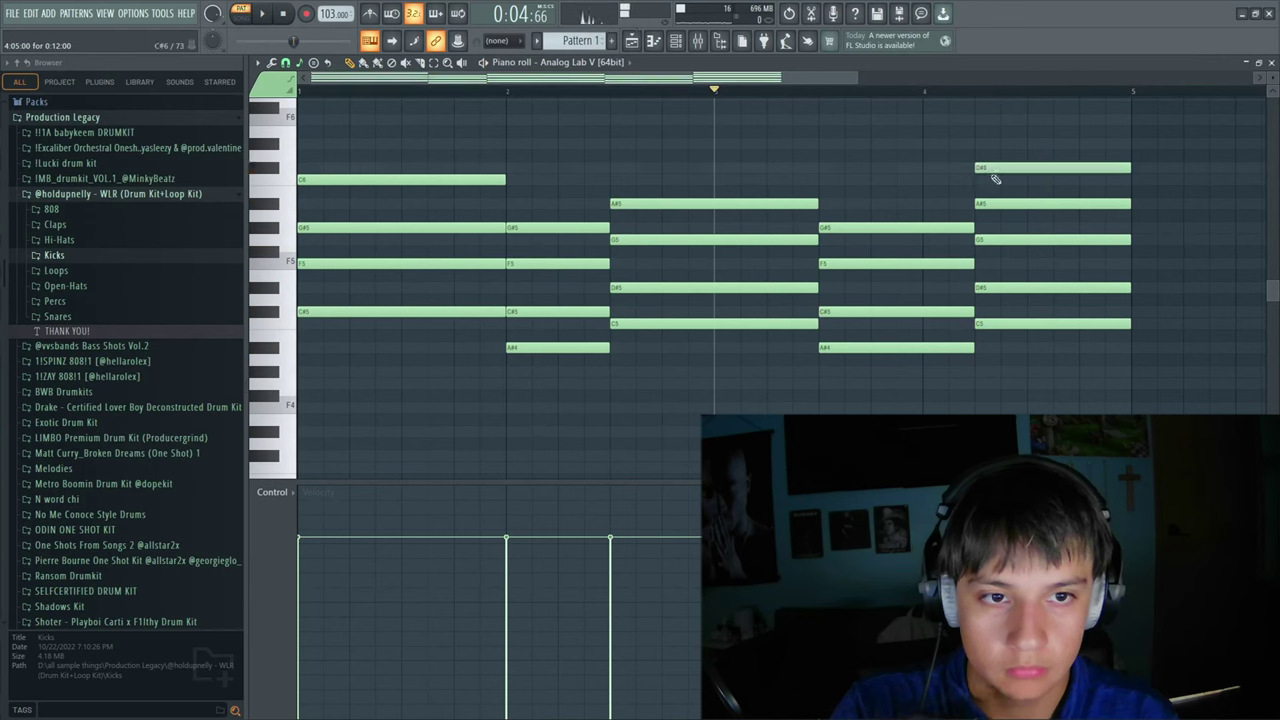
pyautogui.press('space')
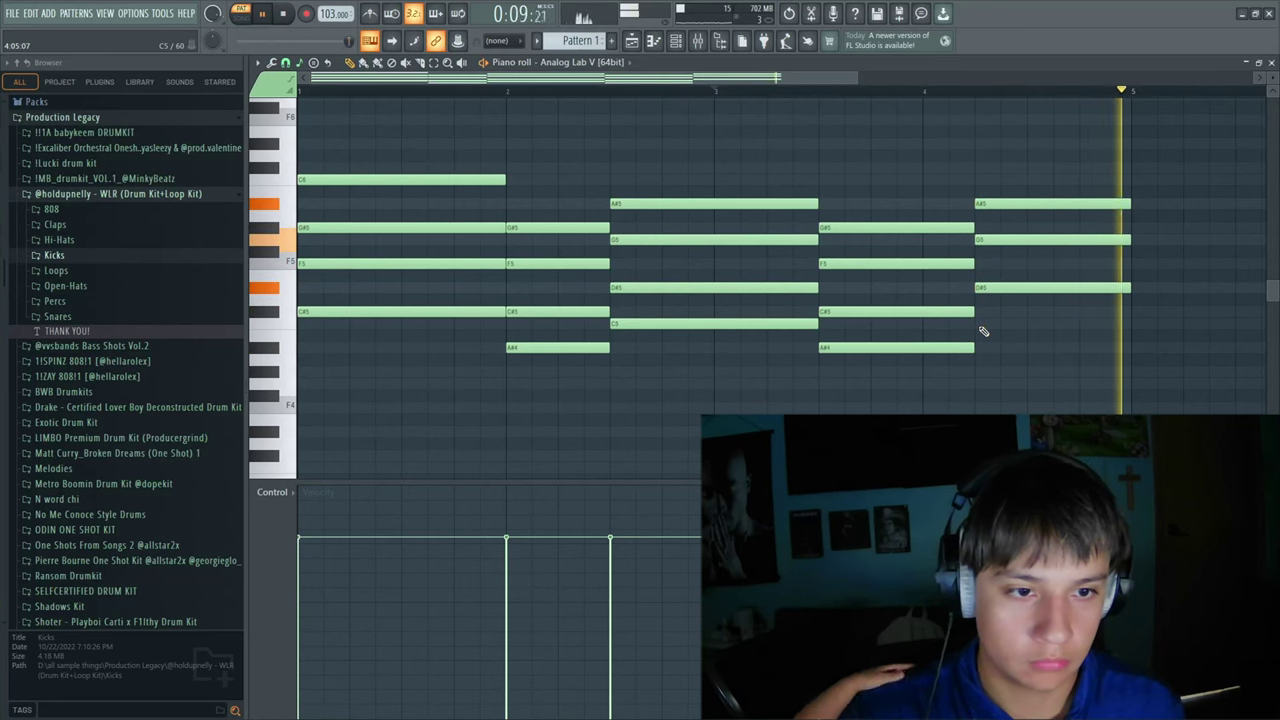
# Rework bar 4 into a one-beat C5–D#5–G5–A#5 chord followed by short C#5–F5–G#5–C6 chords, and listen to the progression
pyautogui.click(979, 324)
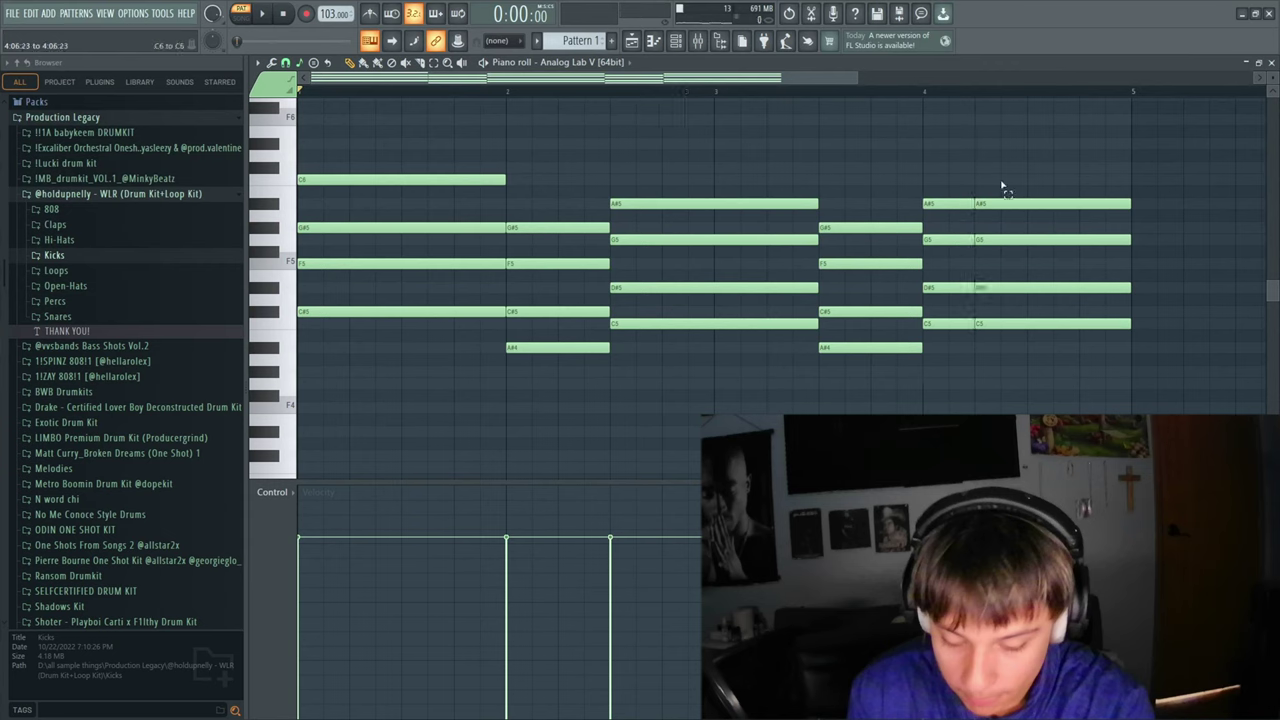
pyautogui.moveTo(1005, 188); pyautogui.dragTo(1023, 265)
pyautogui.press('space')
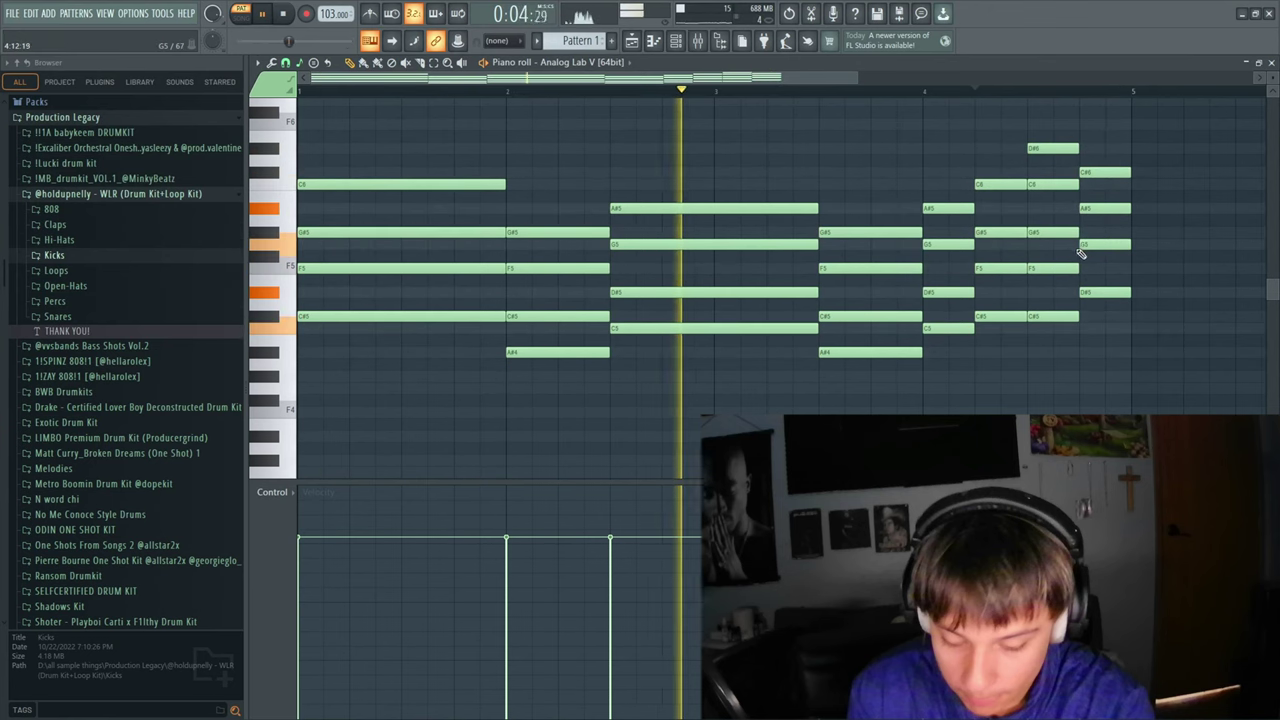
pyautogui.press('space')
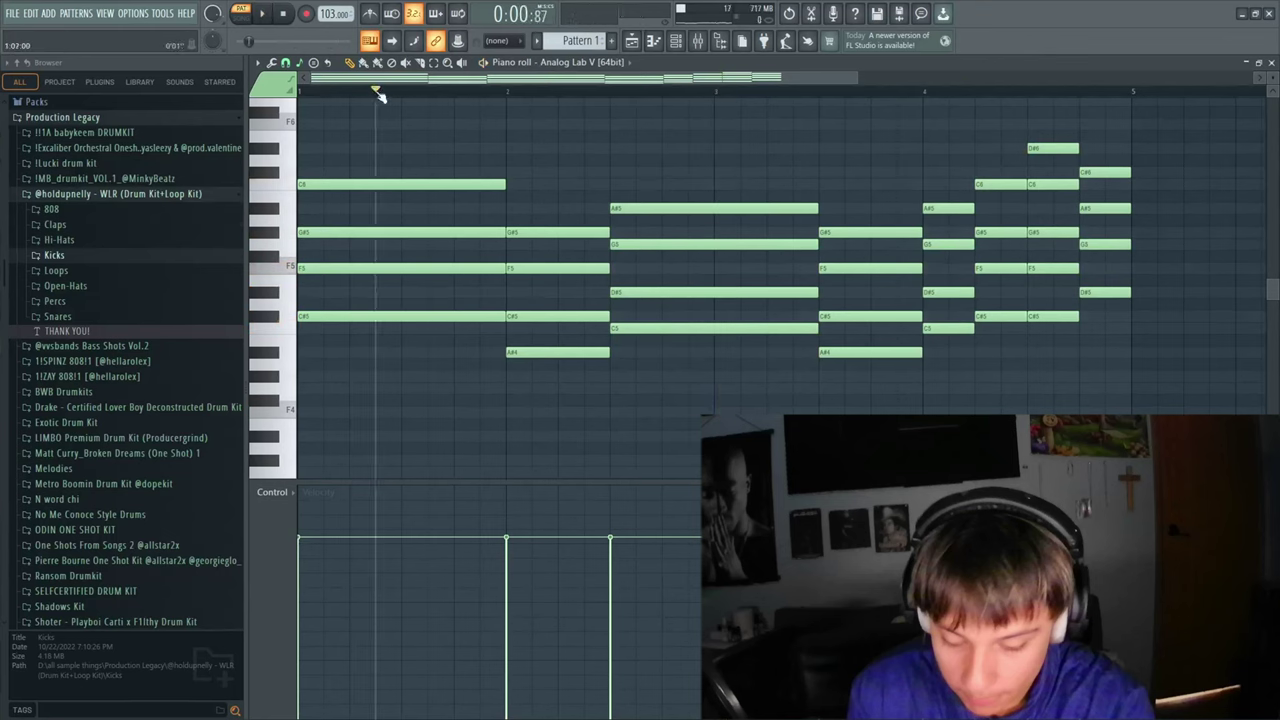
# Hold the last C#5–F5–G#5–C6 chord to the end of bar 4, adding top notes D#6 and F6 there and C#6 and C6 in bar 3
pyautogui.hotkey('ctrl', 'z')
pyautogui.press('space')
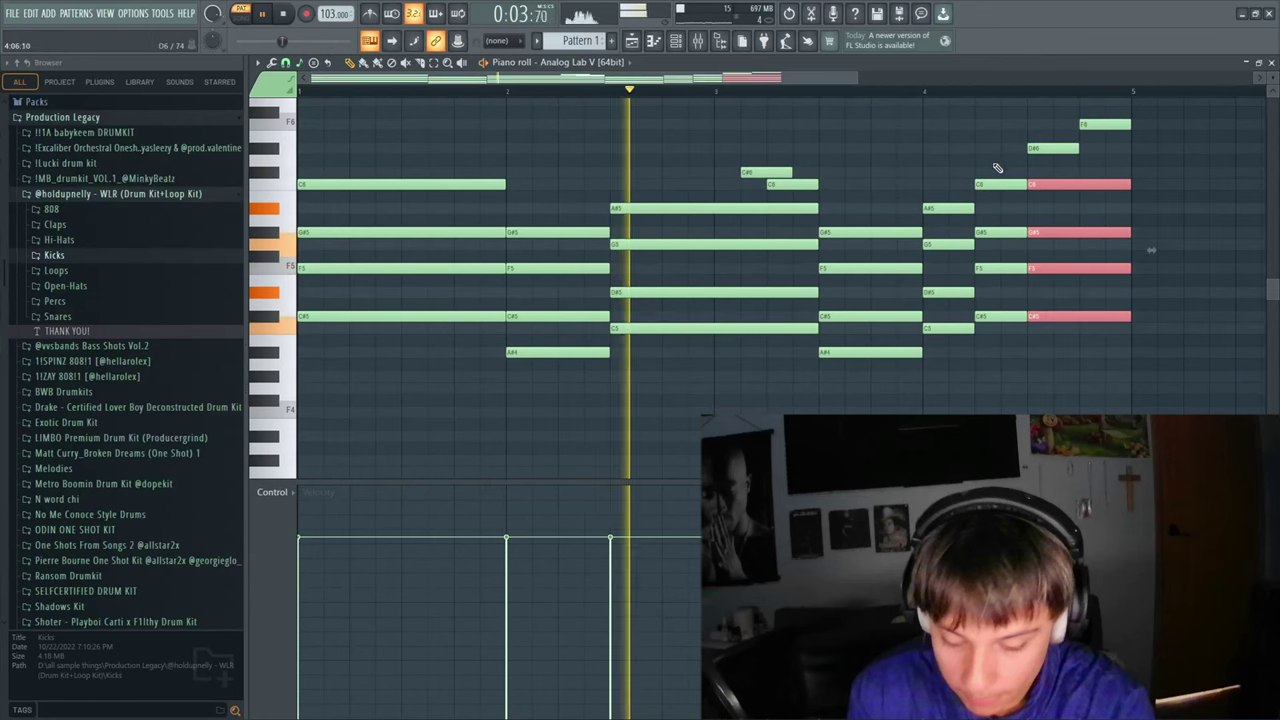
pyautogui.click(843, 193)
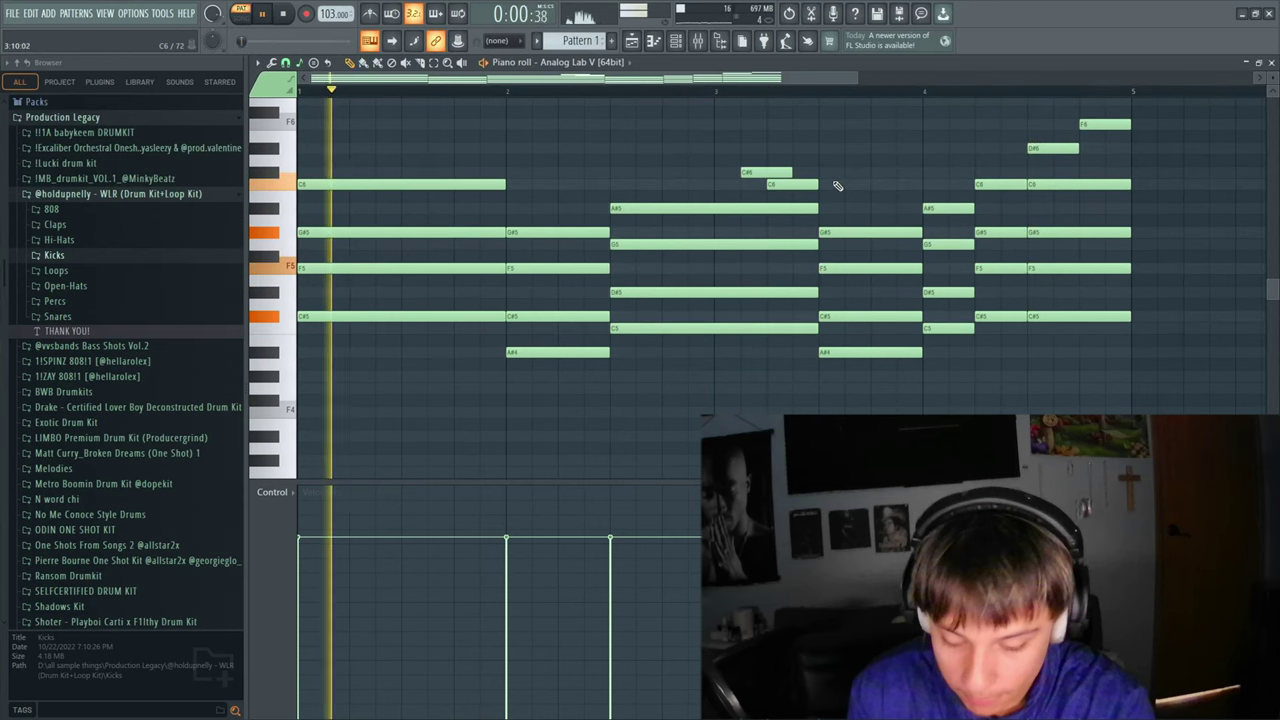
# Select the lowest note of every chord across the four bars and duplicate them one octave lower as a bass line
pyautogui.scroll(-4, 838, 185)
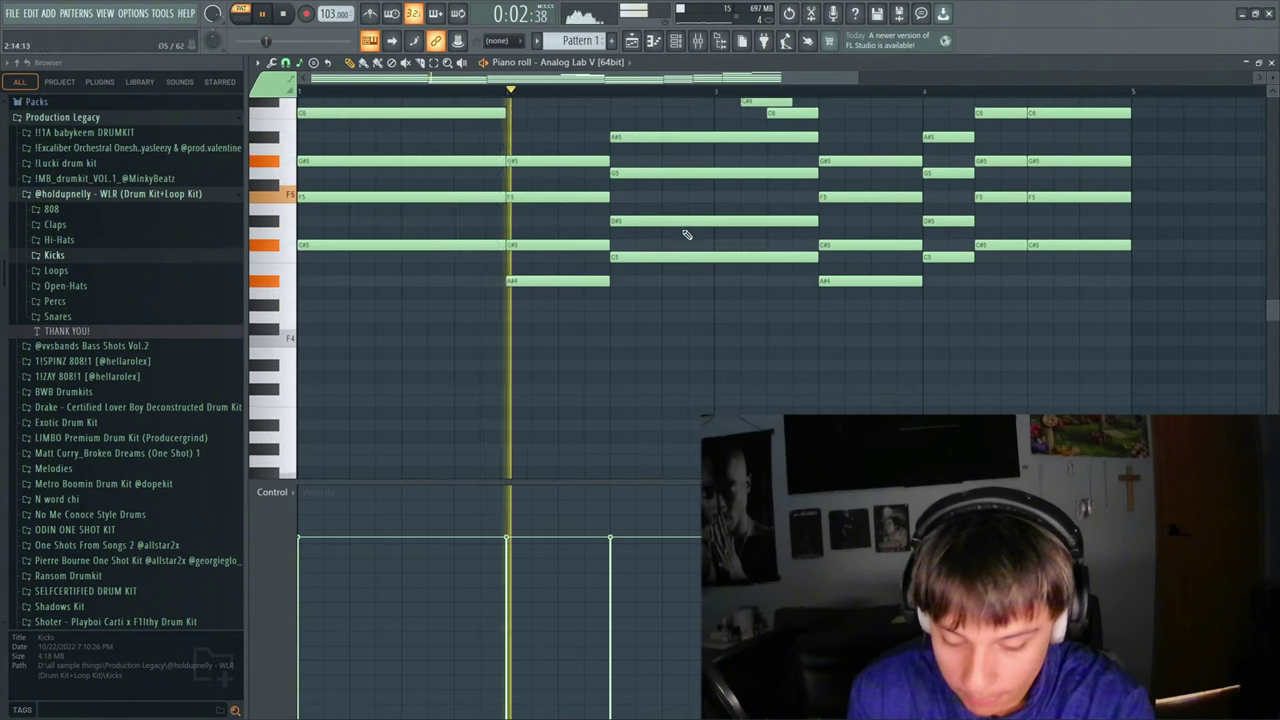
pyautogui.click(425, 210)
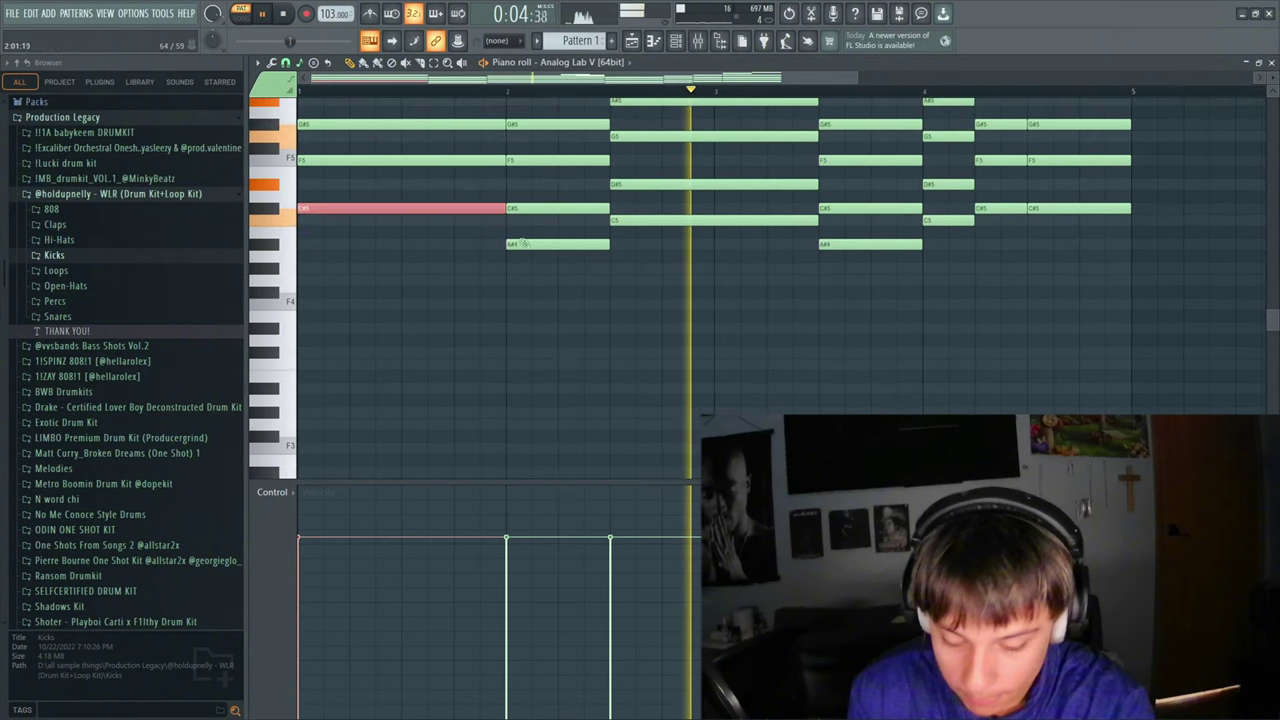
pyautogui.click(584, 245)
pyautogui.click(461, 212)
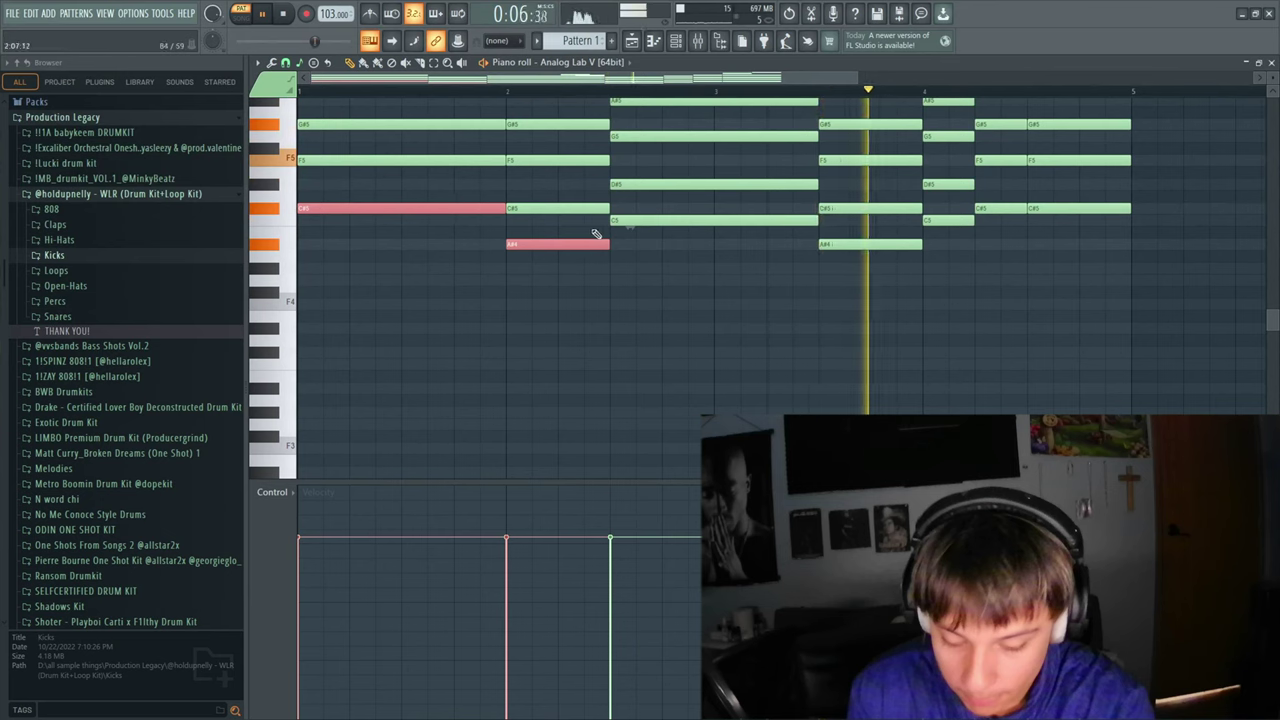
pyautogui.click(620, 220)
pyautogui.click(830, 244)
pyautogui.click(930, 220)
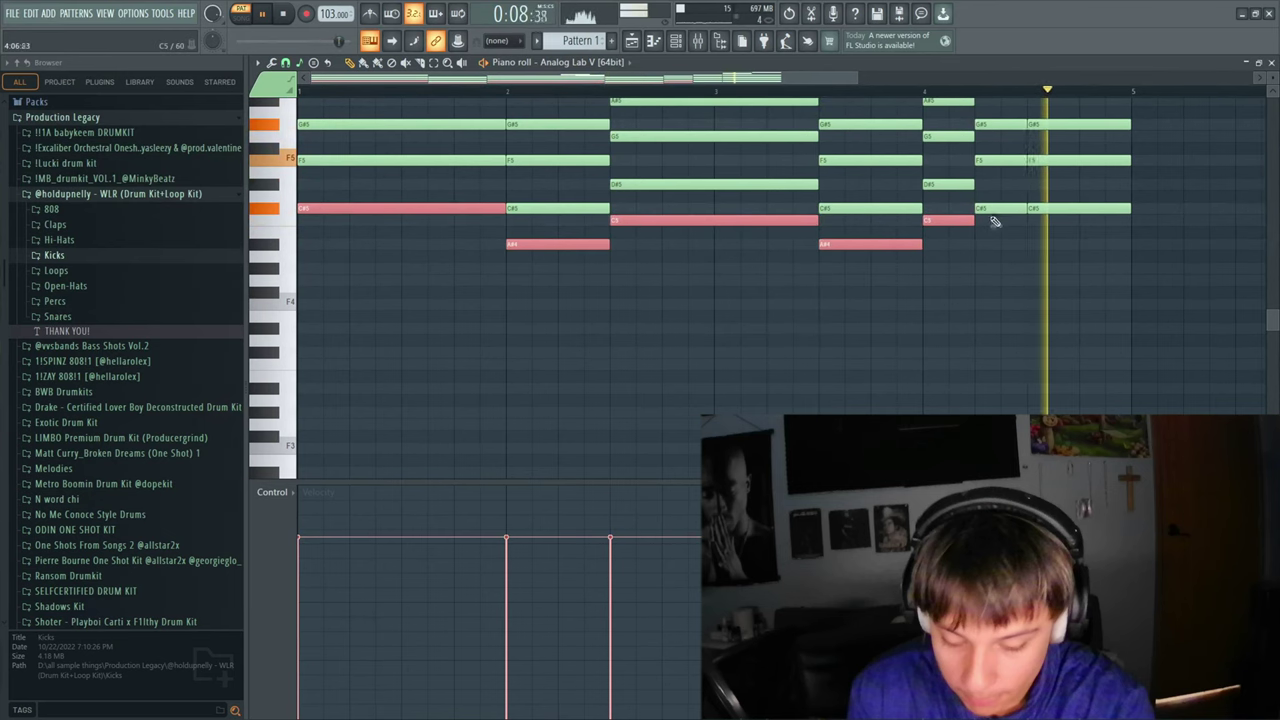
pyautogui.click(1049, 210)
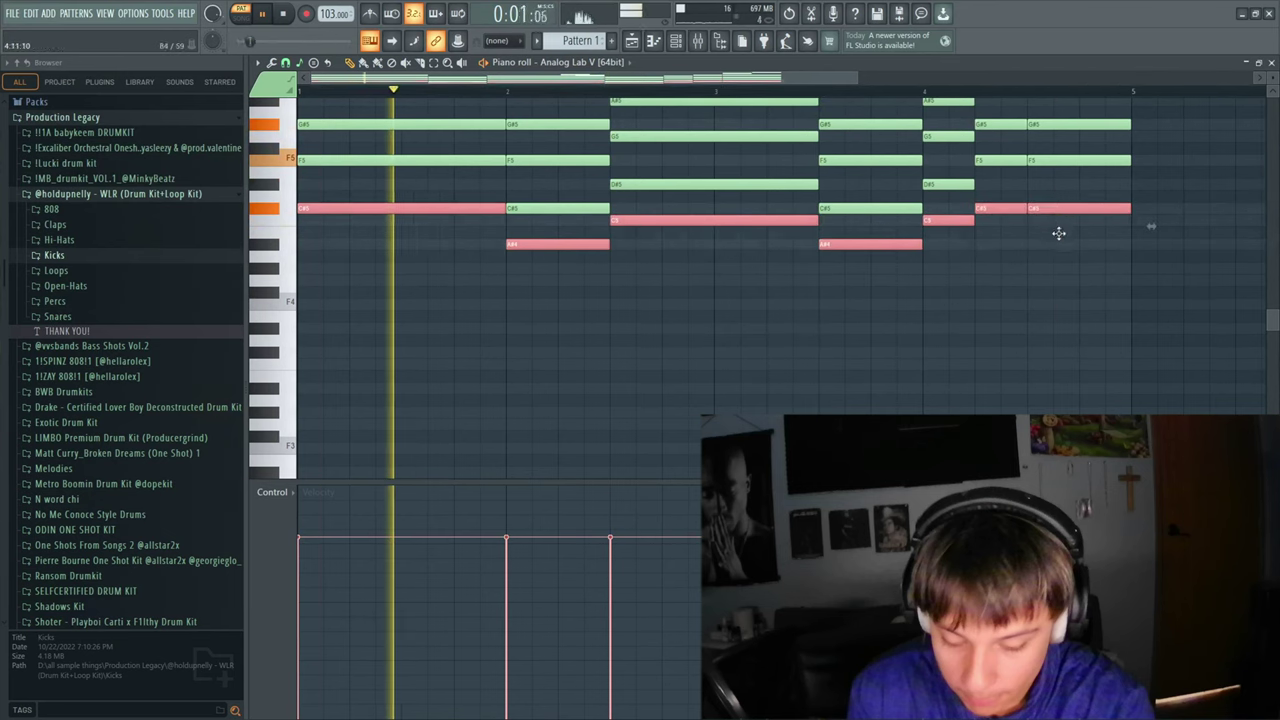
pyautogui.moveTo(1049, 212); pyautogui.dragTo(1027, 349)
pyautogui.click(456, 244)
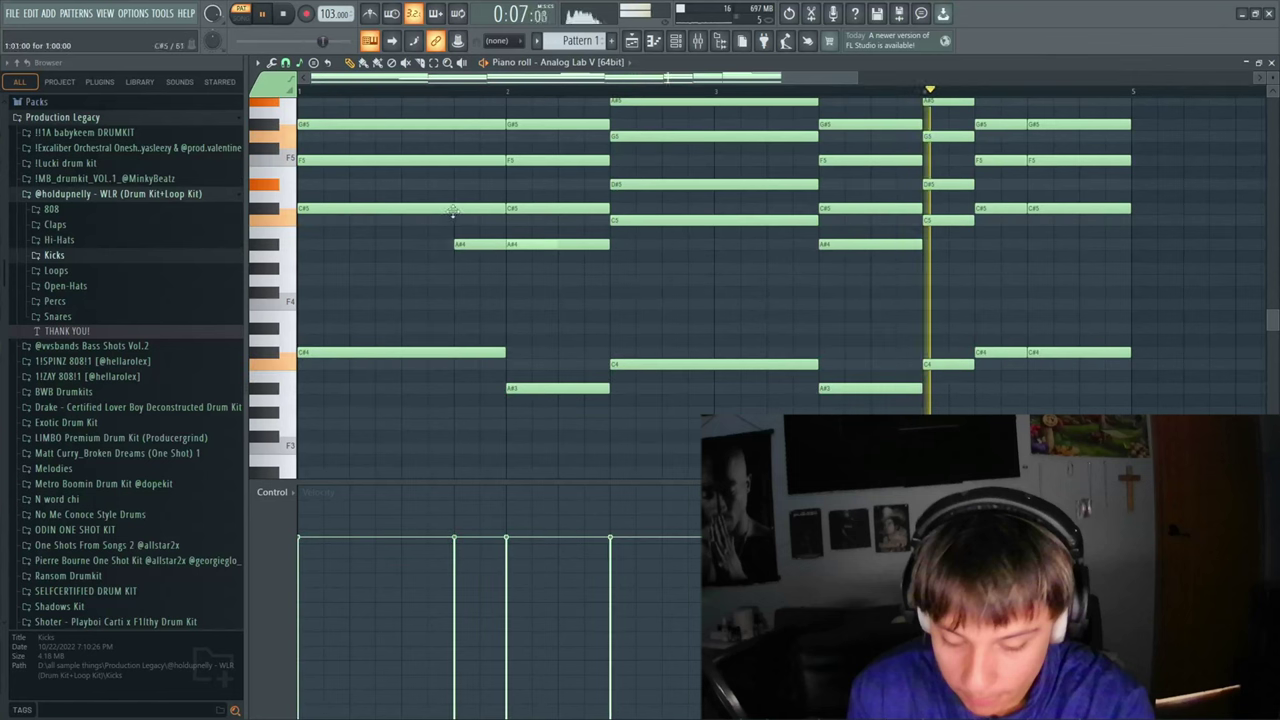
pyautogui.rightClick(465, 244)
pyautogui.moveTo(445, 208)
pyautogui.mouseDown()
pyautogui.moveTo(443, 229)
pyautogui.moveTo(441, 207)
pyautogui.moveTo(449, 214)
pyautogui.mouseUp()
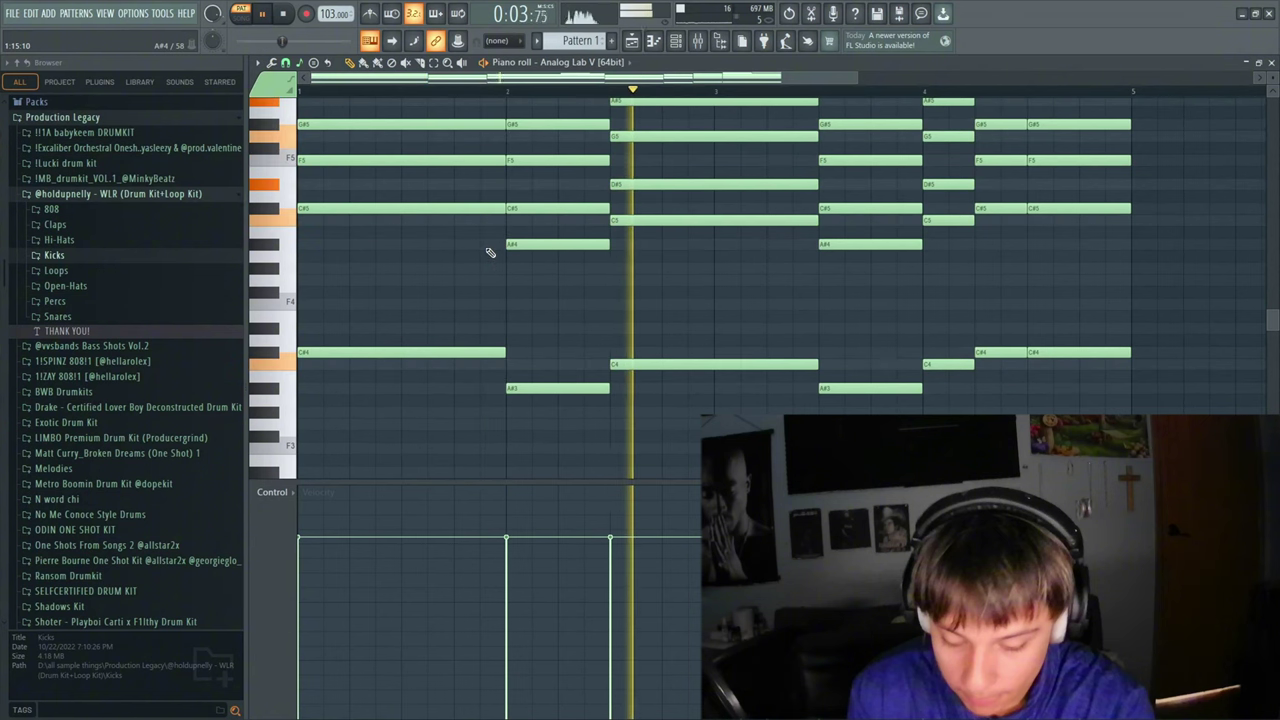
# In the TRITON piano roll, place C#5 in bar 1, F5 from bar 2, D#5 from beat 3 of bar 2, and C5 in bar 3
pyautogui.scroll(3, 660, 287)
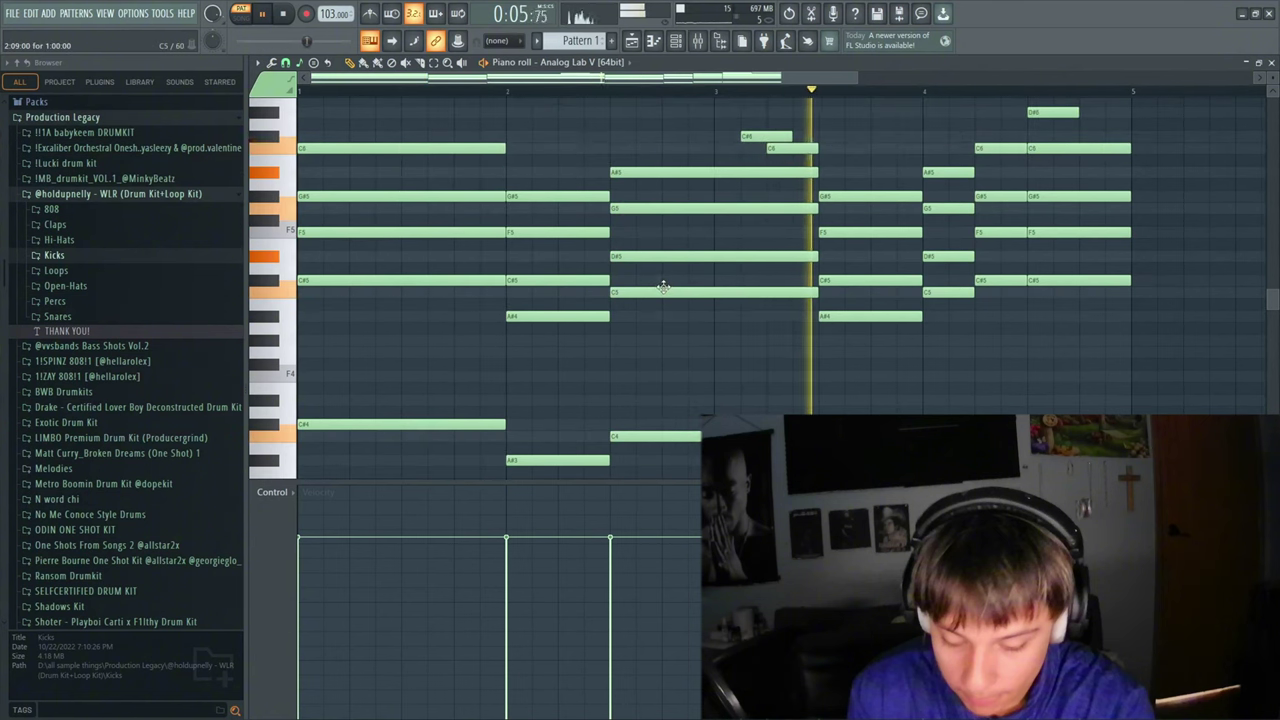
pyautogui.scroll(2, 792, 326)
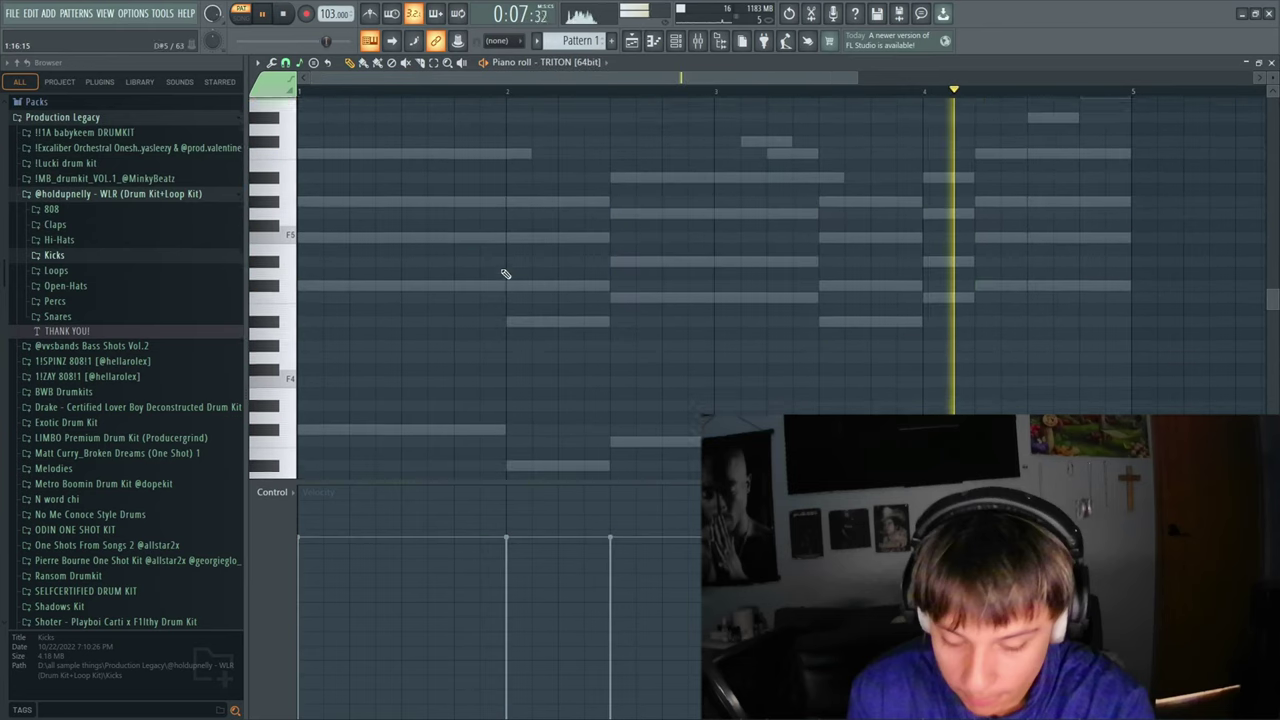
pyautogui.click(311, 283)
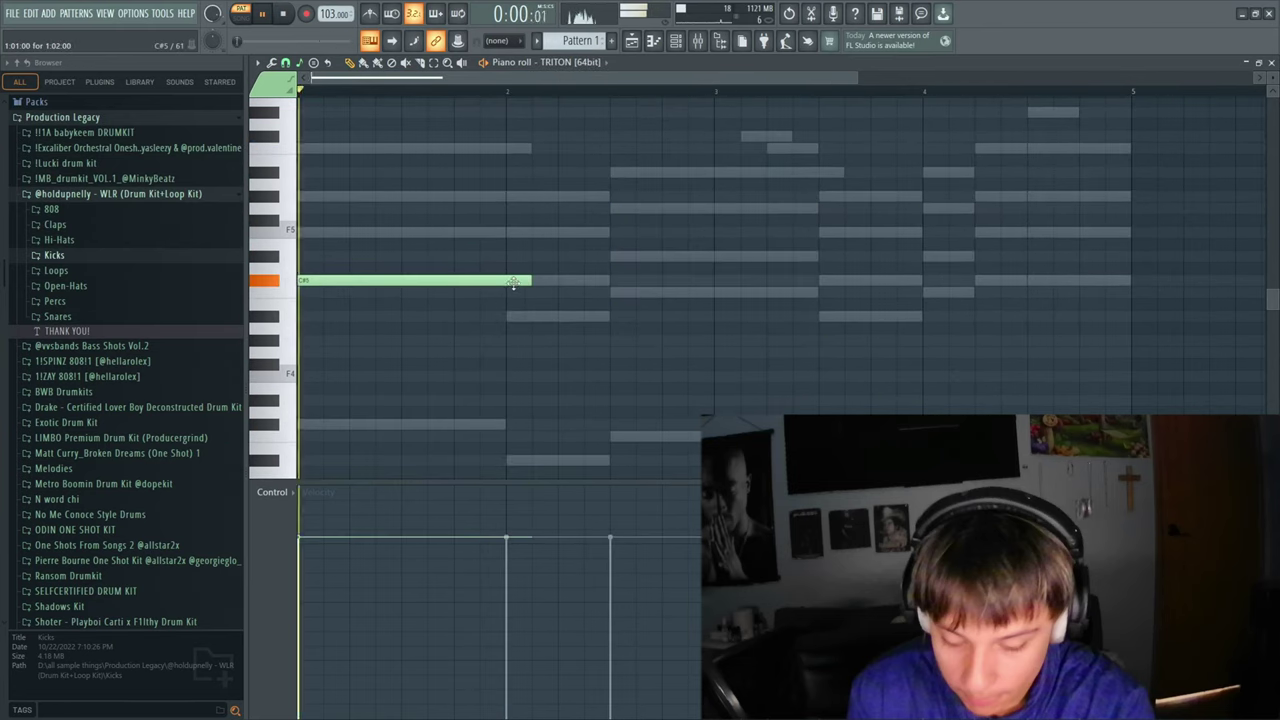
pyautogui.moveTo(513, 283); pyautogui.dragTo(507, 283)
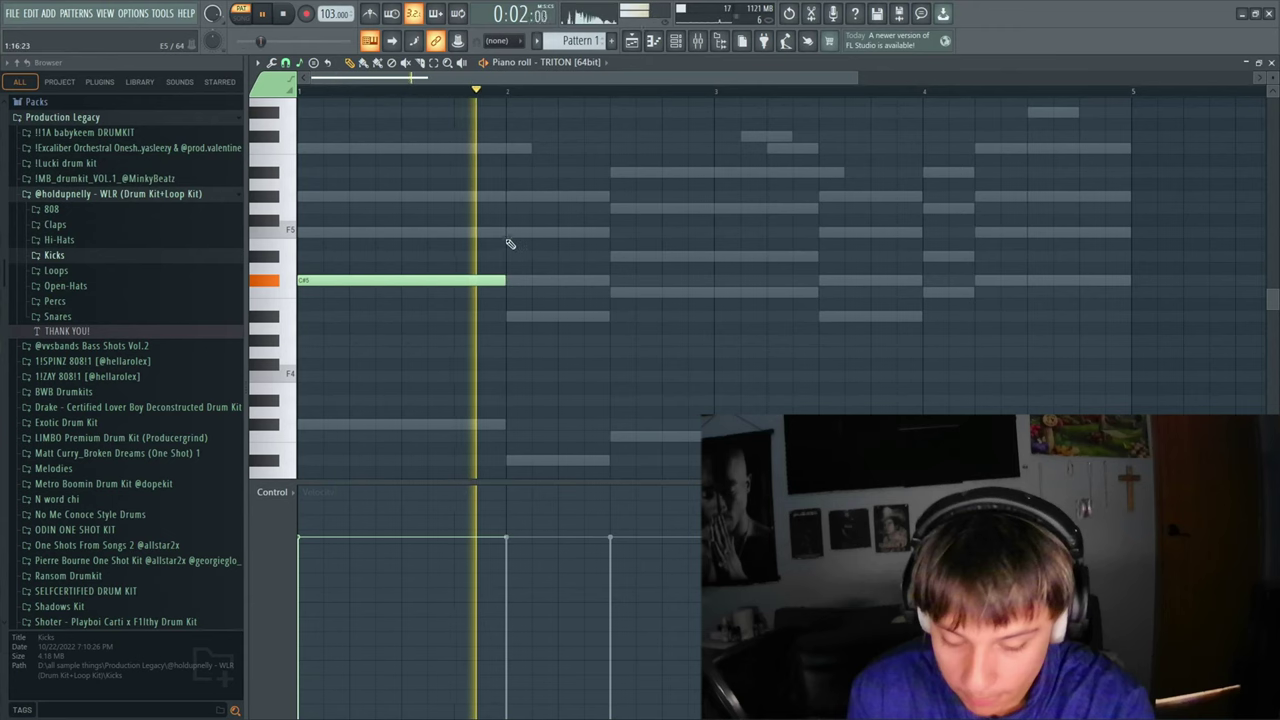
pyautogui.click(508, 236)
pyautogui.click(618, 257)
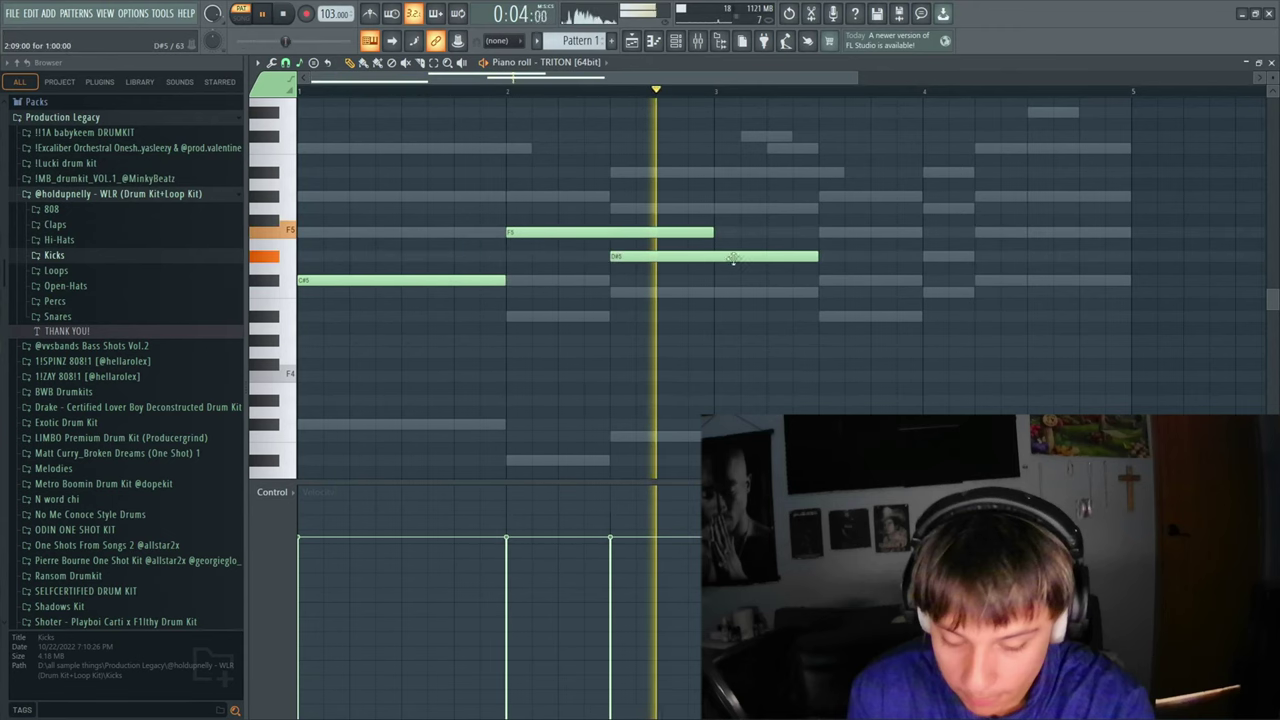
pyautogui.click(720, 292)
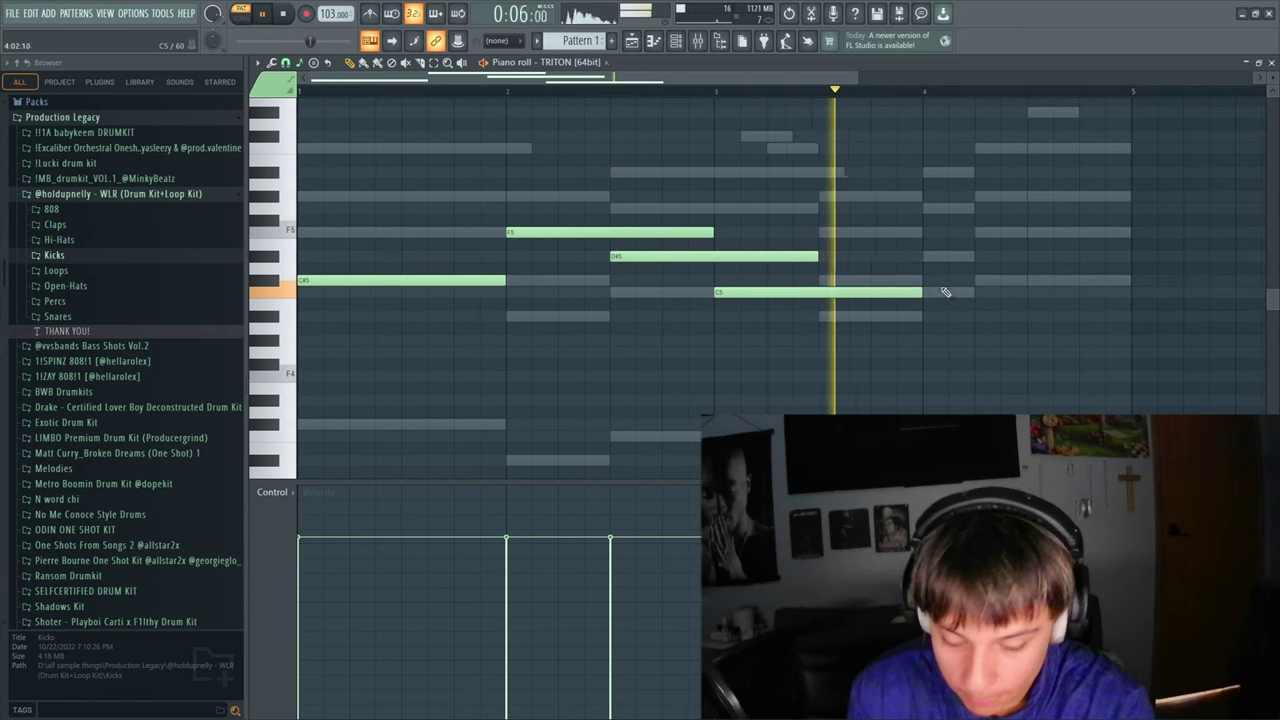
# Add D#5, F5, G#5 and C6 starting on successive beats of bar 4, and delete the parts extending past the bar's end
pyautogui.click(926, 257)
pyautogui.click(980, 233)
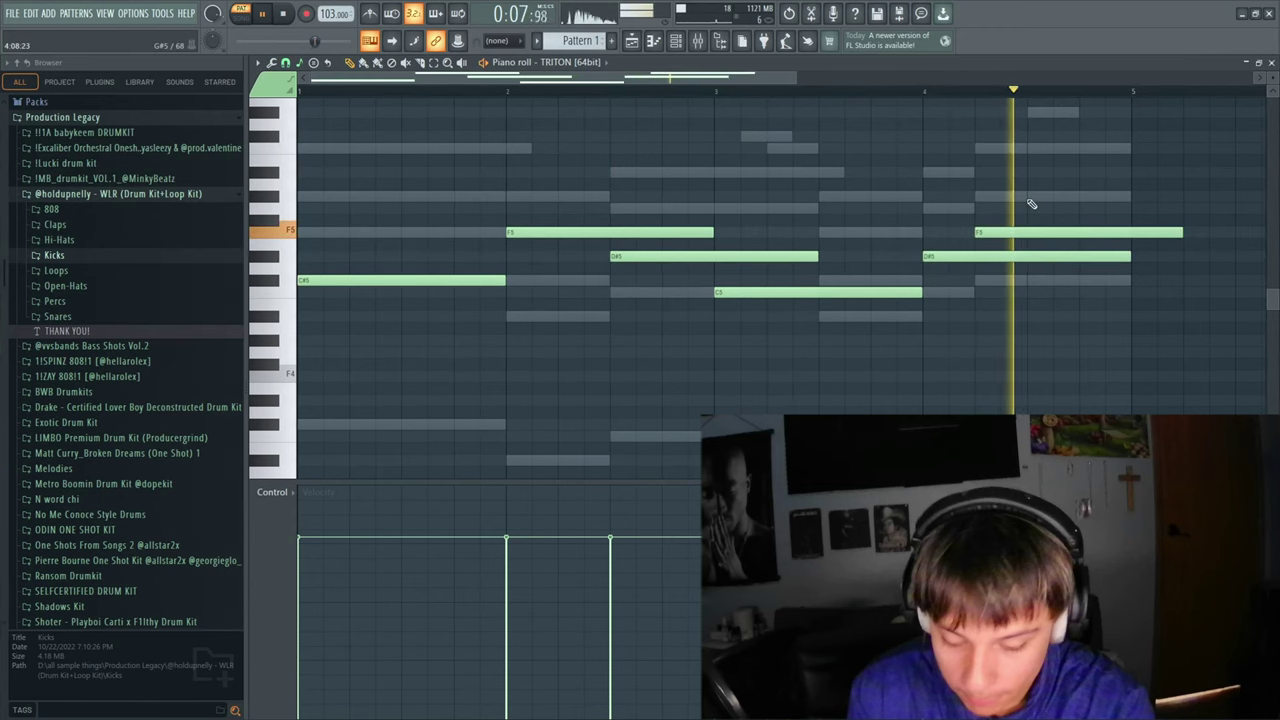
pyautogui.click(1030, 197)
pyautogui.click(1100, 149)
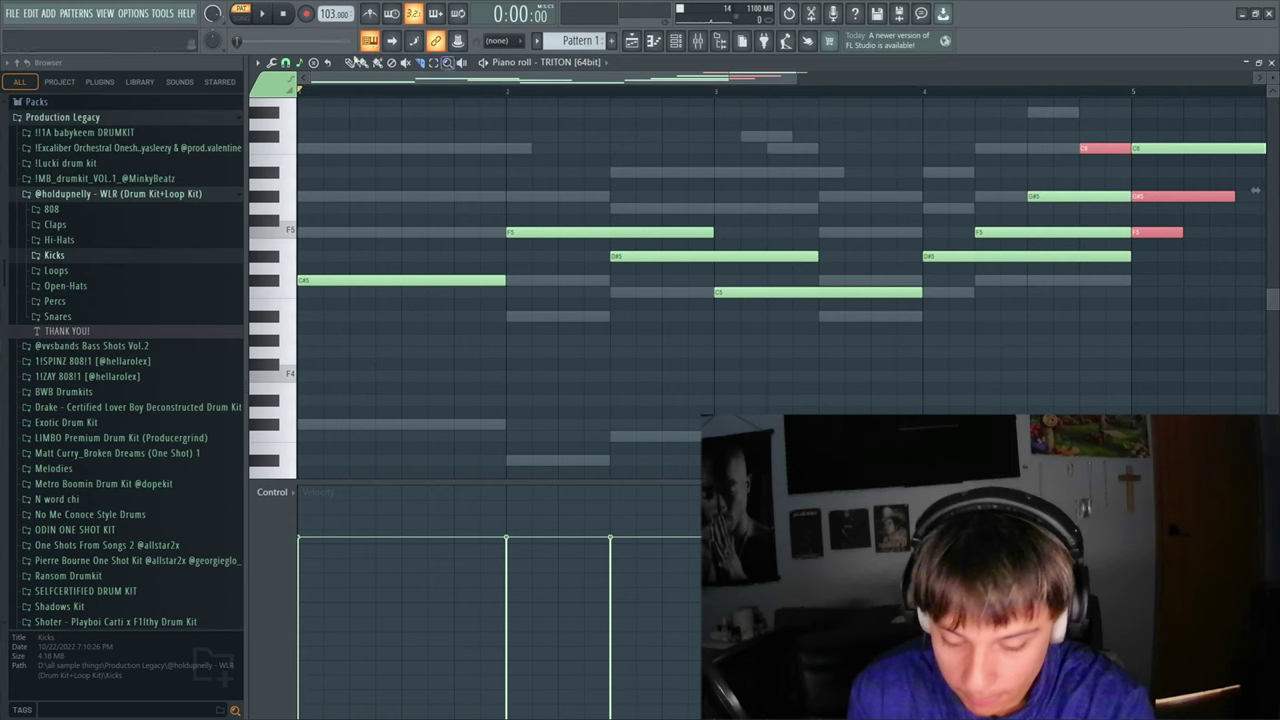
pyautogui.press('Delete')
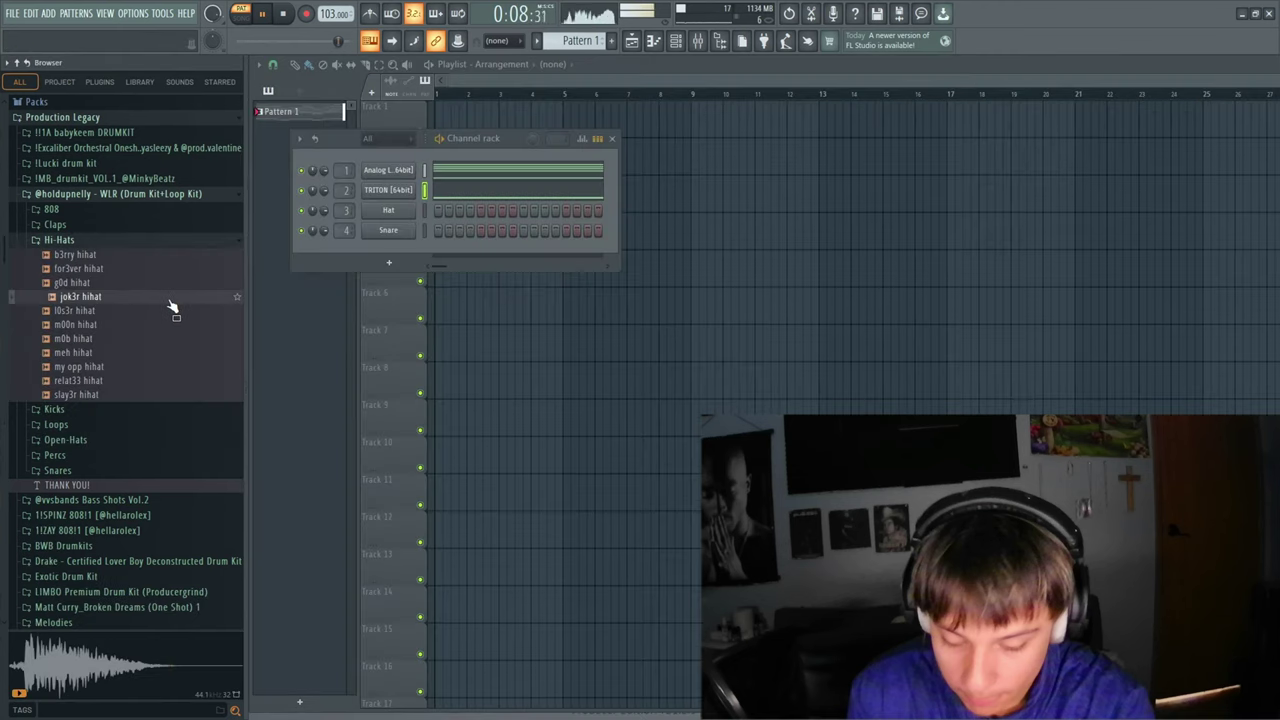
# Load the jok3r hihat sample onto the Hat channel and fill it on each 2 steps
pyautogui.moveTo(369, 221); pyautogui.dragTo(369, 212)
pyautogui.rightClick(369, 212)
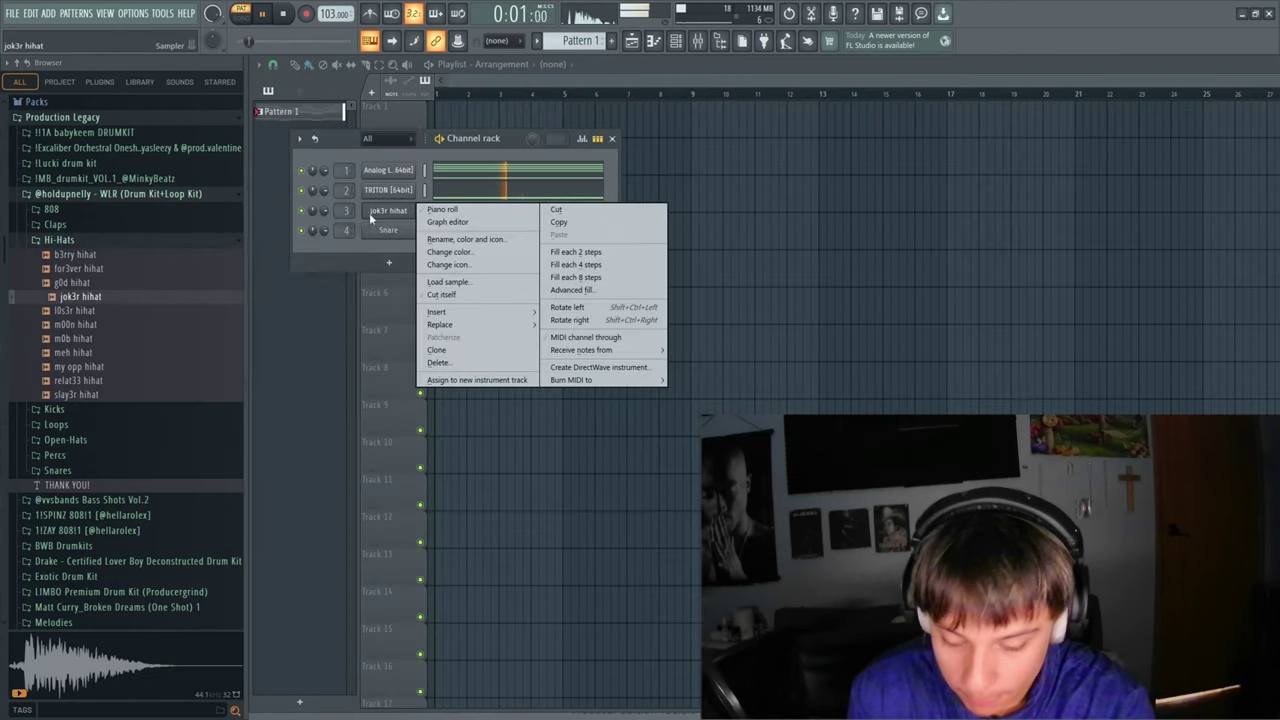
pyautogui.click(574, 254)
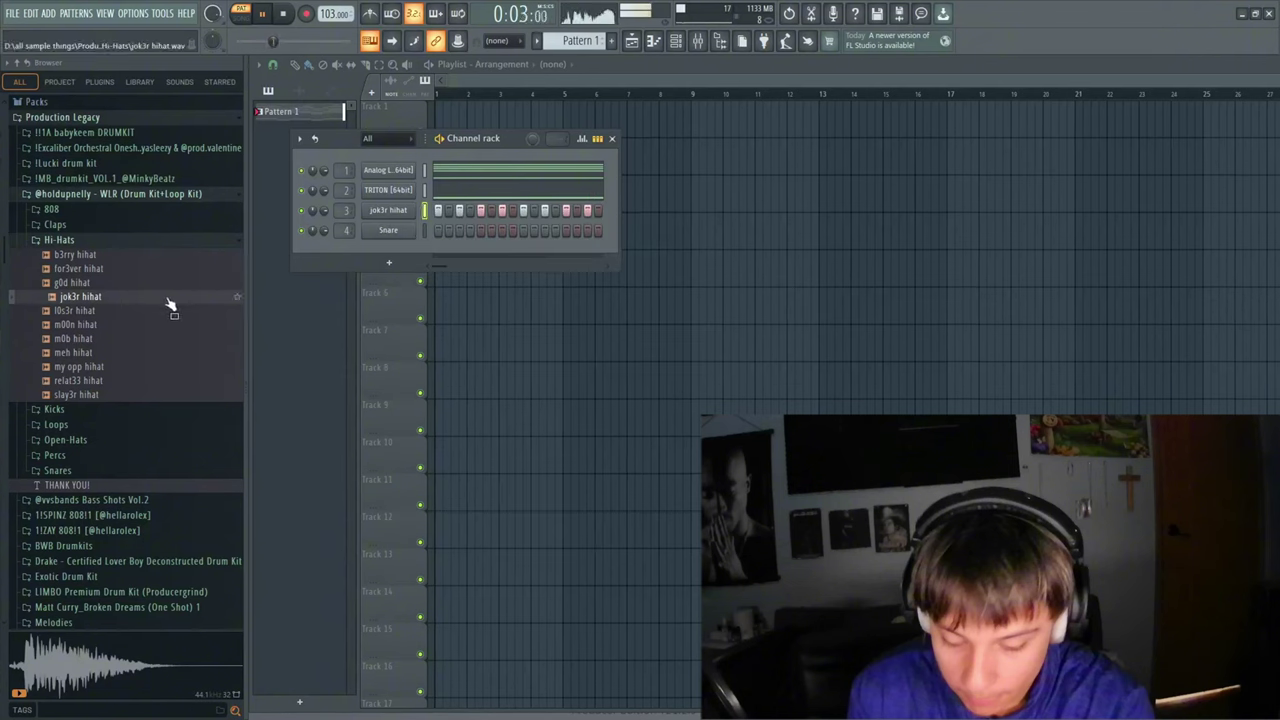
# Load the stVr clap onto the Snare channel with a hit on step 9 and open that channel's piano roll
pyautogui.click(150, 224)
pyautogui.click(111, 325)
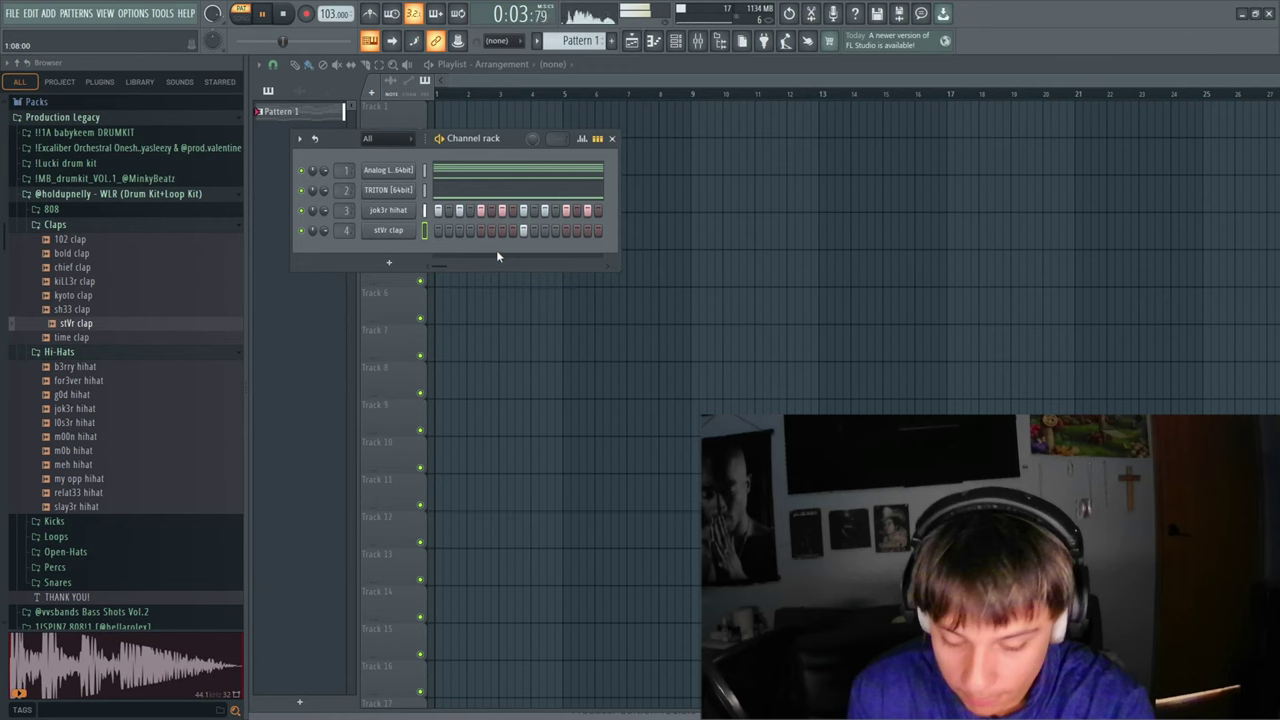
pyautogui.press('F7')
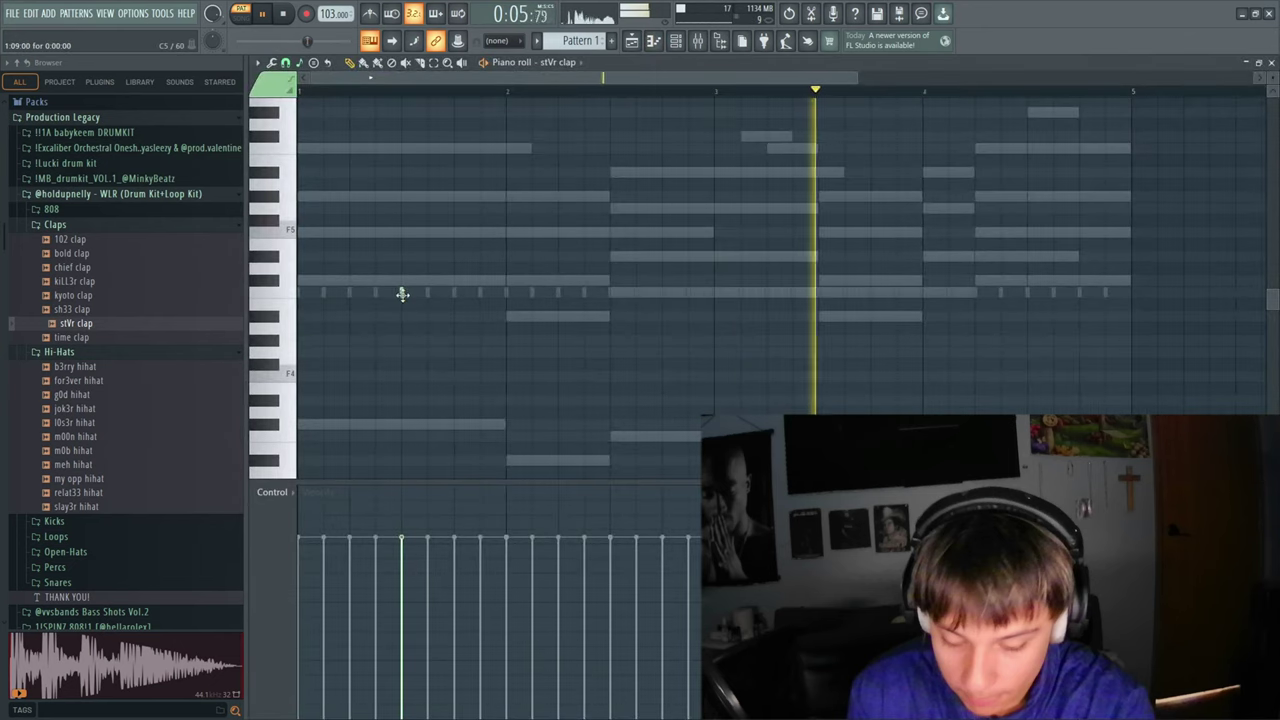
# Add stVr clap hits on beat 3 of bars 2, 3 and 4, and close the clap's piano roll
pyautogui.click(610, 292)
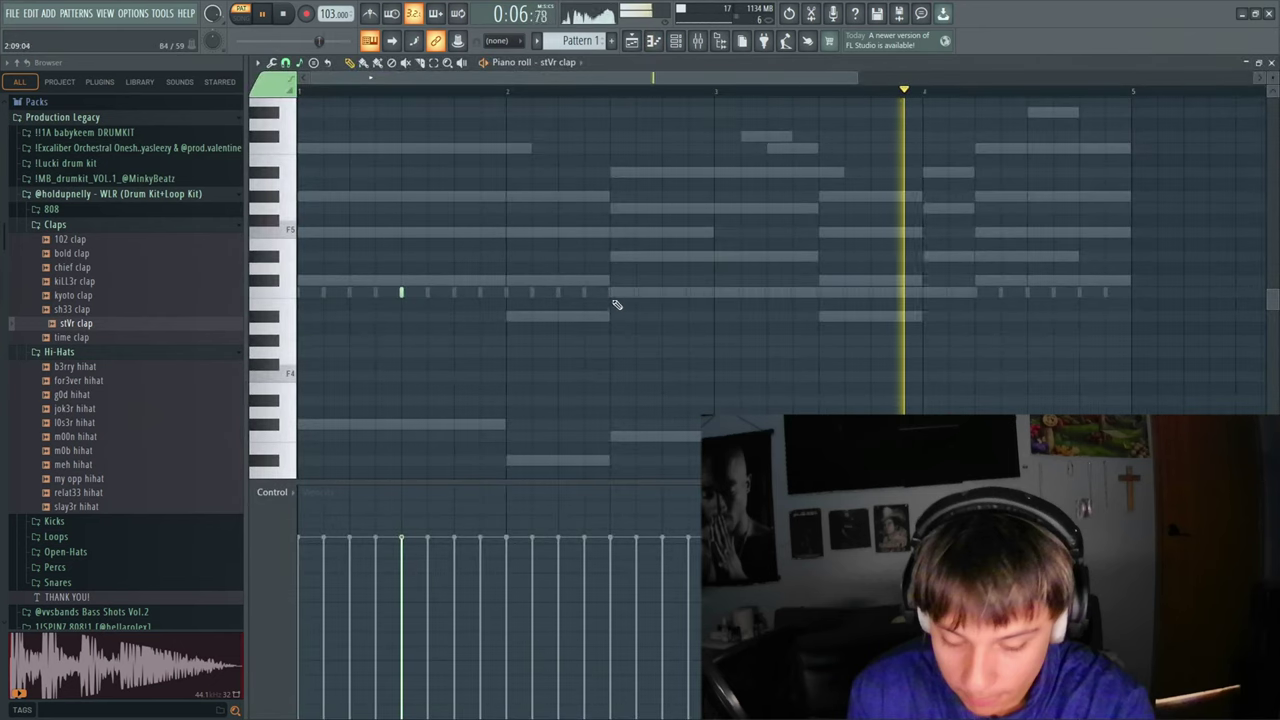
pyautogui.click(821, 292)
pyautogui.click(1030, 292)
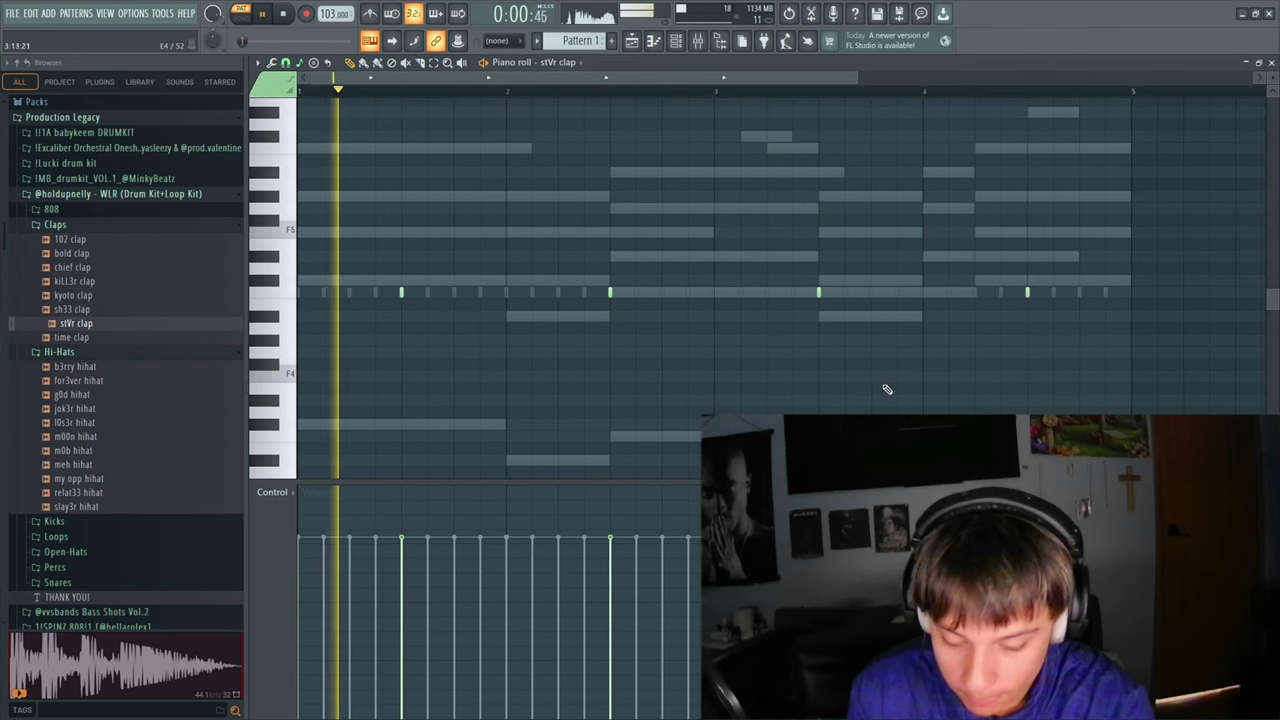
pyautogui.press('F7')
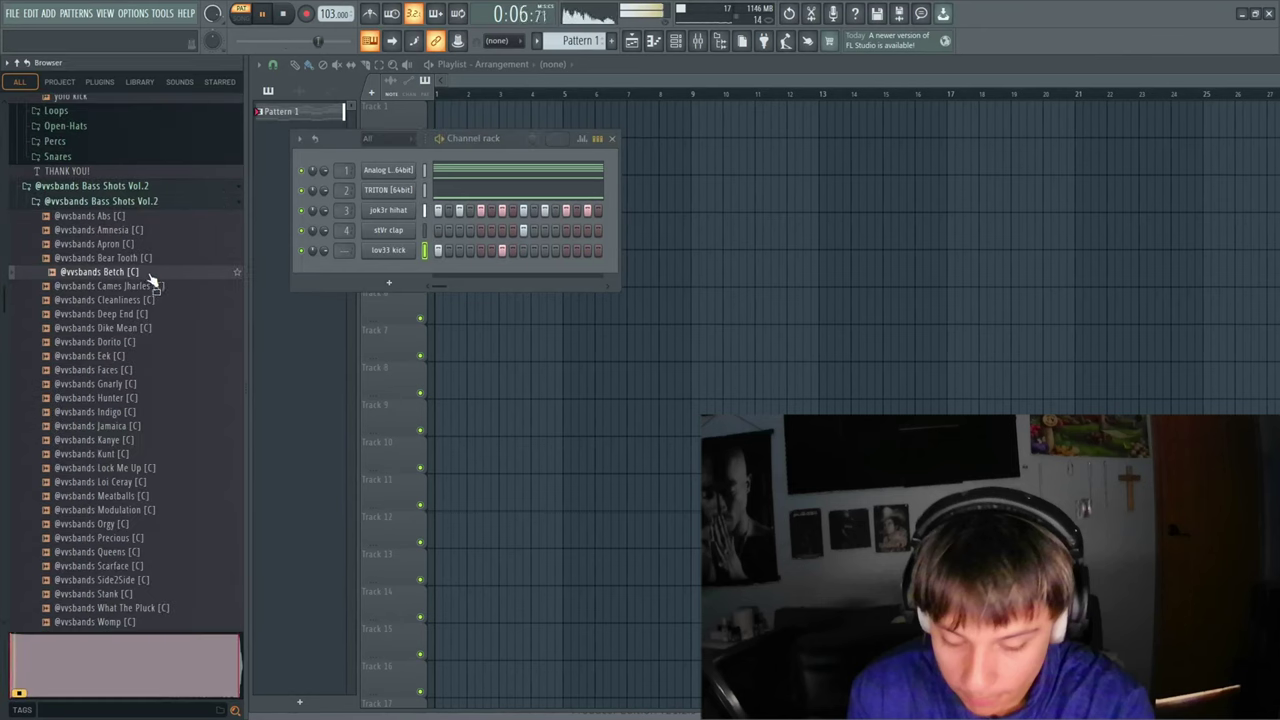
pyautogui.click(138, 273)
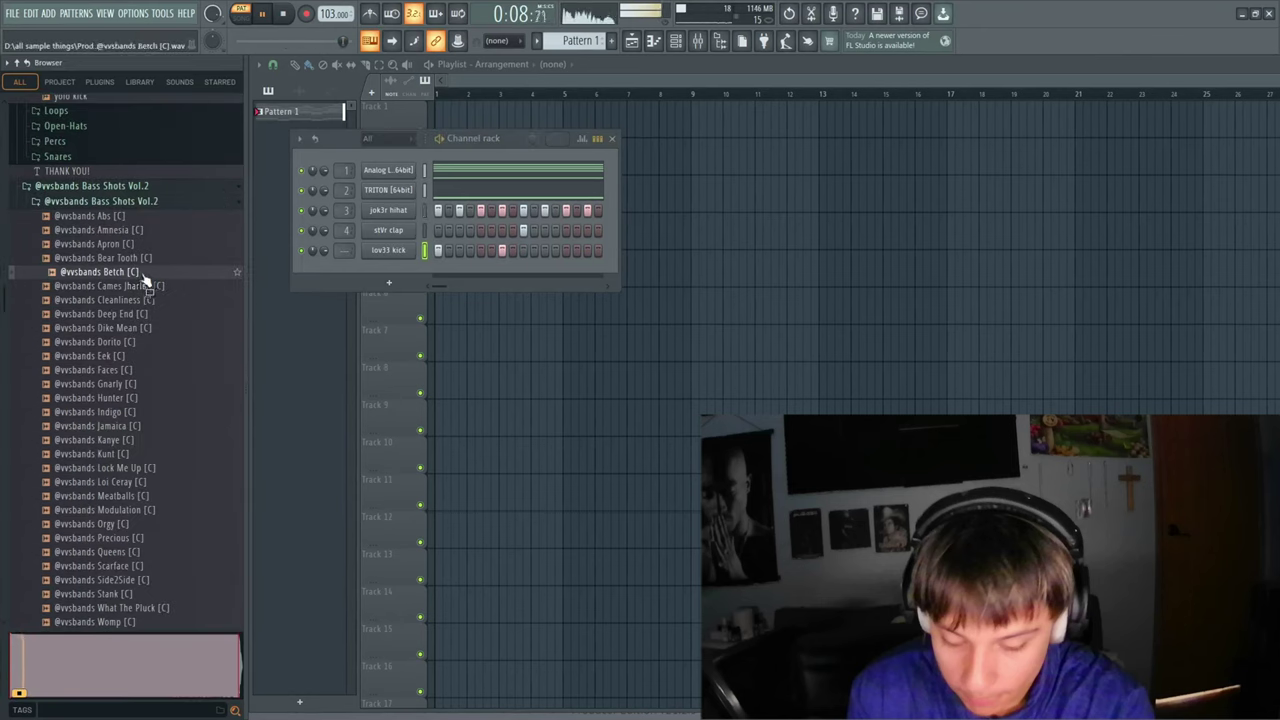
pyautogui.moveTo(343, 264); pyautogui.dragTo(374, 272)
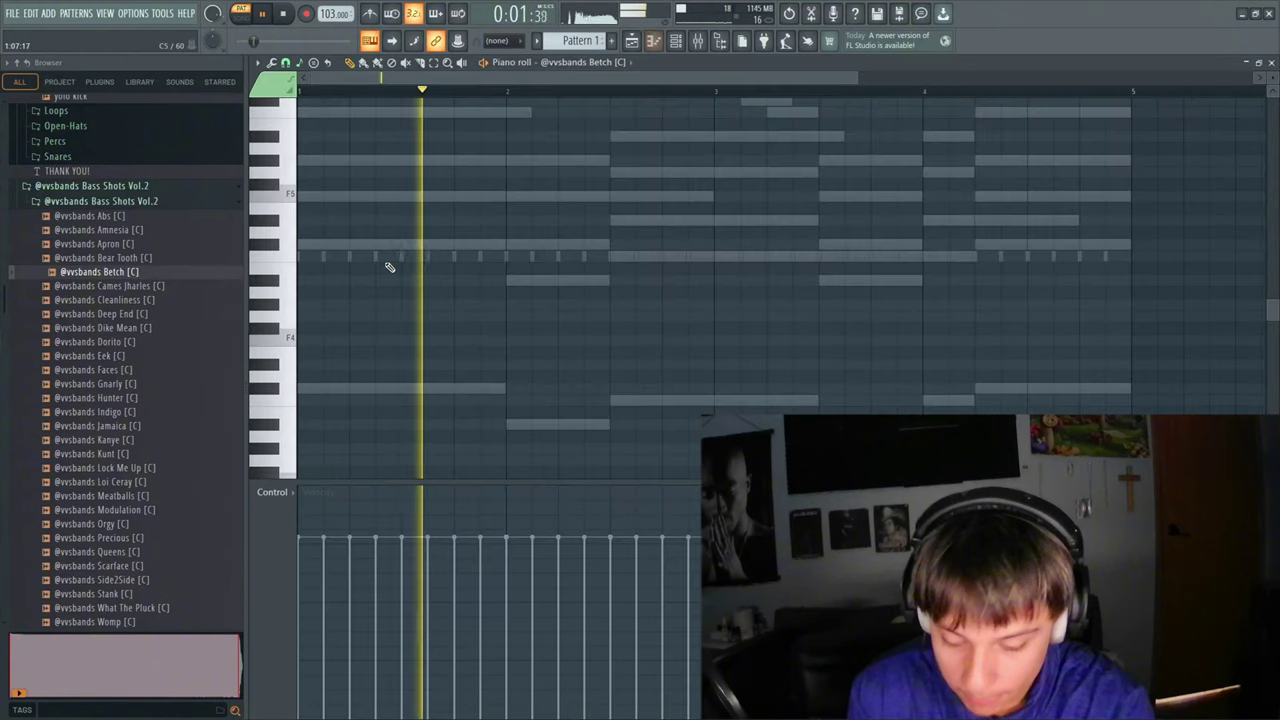
pyautogui.click(300, 388)
pyautogui.moveTo(323, 388); pyautogui.dragTo(471, 244)
# Add A#4 over the first half of bar 2, C5 from beat 3 for one bar, and A#4 over the second half of bar 3
pyautogui.click(505, 280)
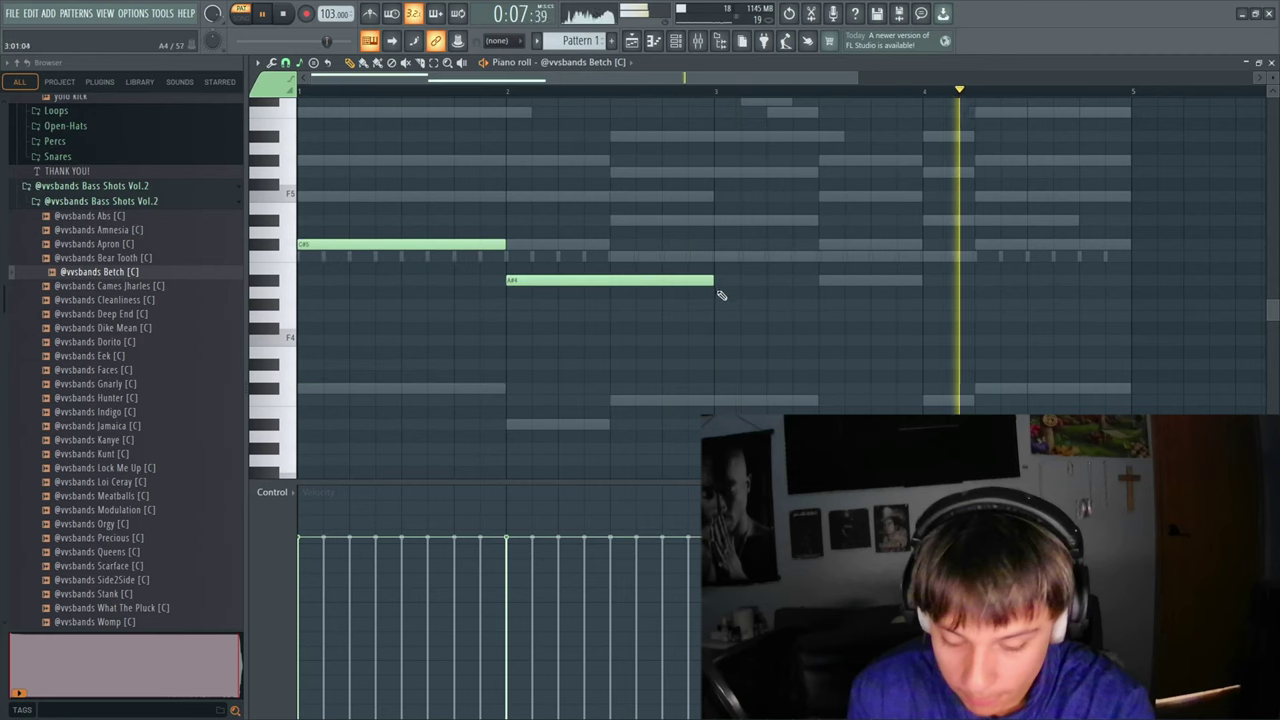
pyautogui.moveTo(712, 281); pyautogui.dragTo(611, 281)
pyautogui.click(613, 258)
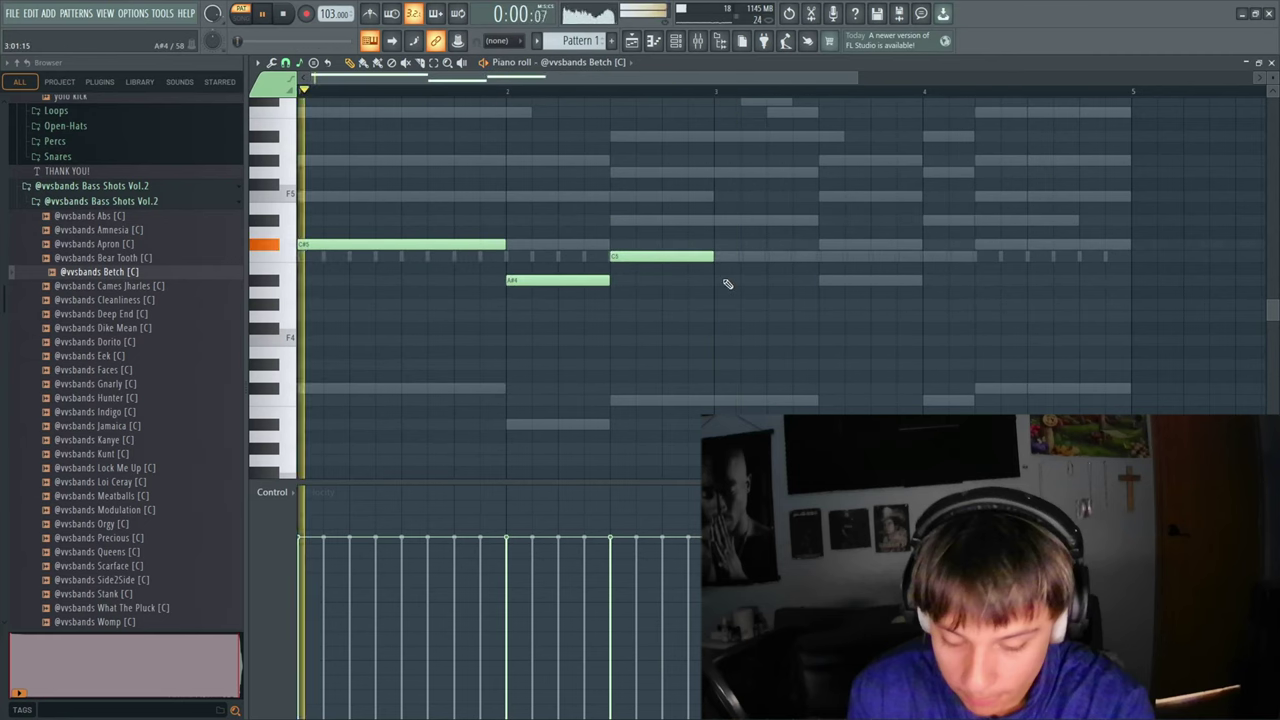
pyautogui.moveTo(713, 257); pyautogui.dragTo(817, 257)
pyautogui.click(821, 280)
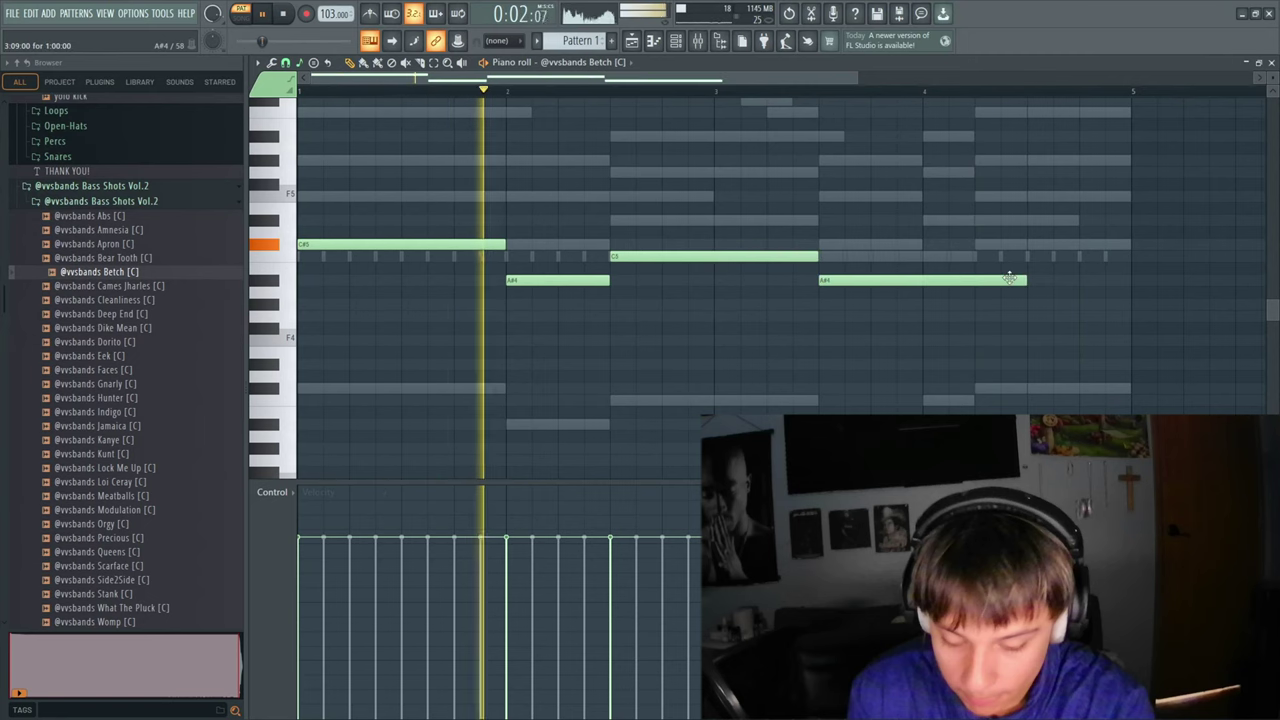
pyautogui.moveTo(1025, 281); pyautogui.dragTo(922, 281)
# Complete the Betch bass line in bar 4 with a one-beat note at its start and C#5 from beat 2
pyautogui.click(925, 219)
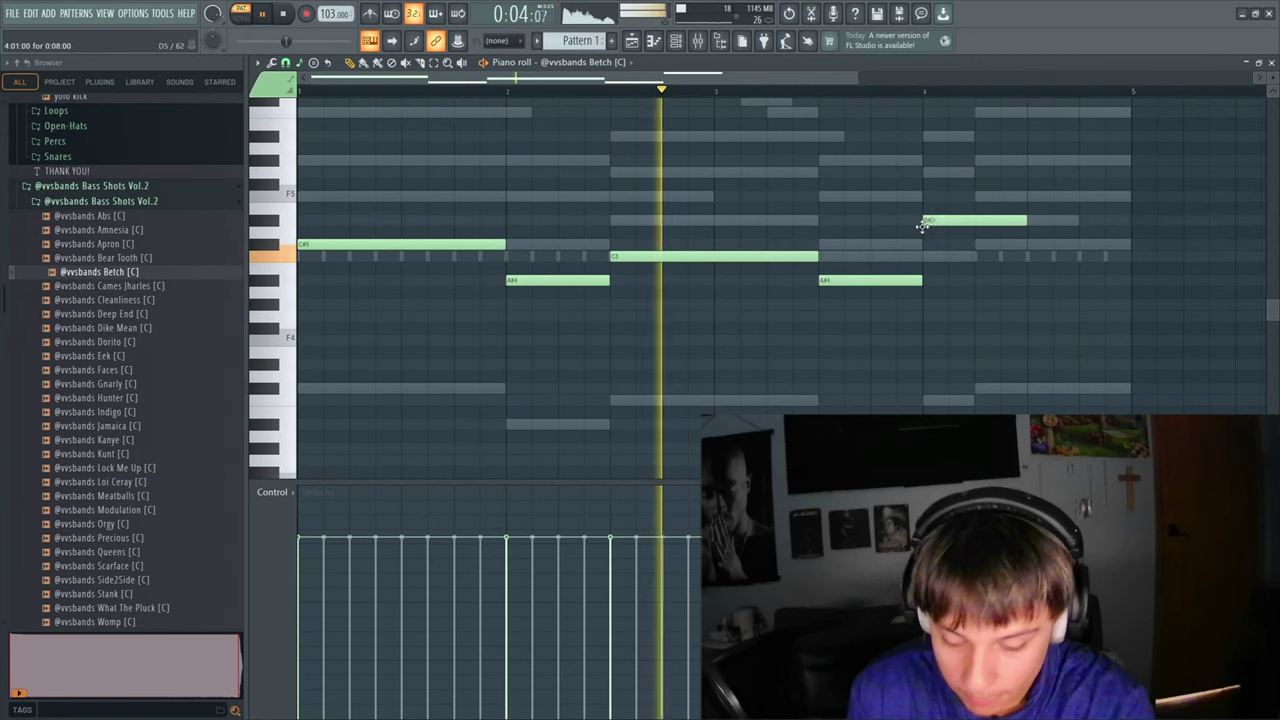
pyautogui.moveTo(975, 219); pyautogui.dragTo(923, 244)
pyautogui.moveTo(1017, 222); pyautogui.dragTo(975, 222)
pyautogui.click(980, 244)
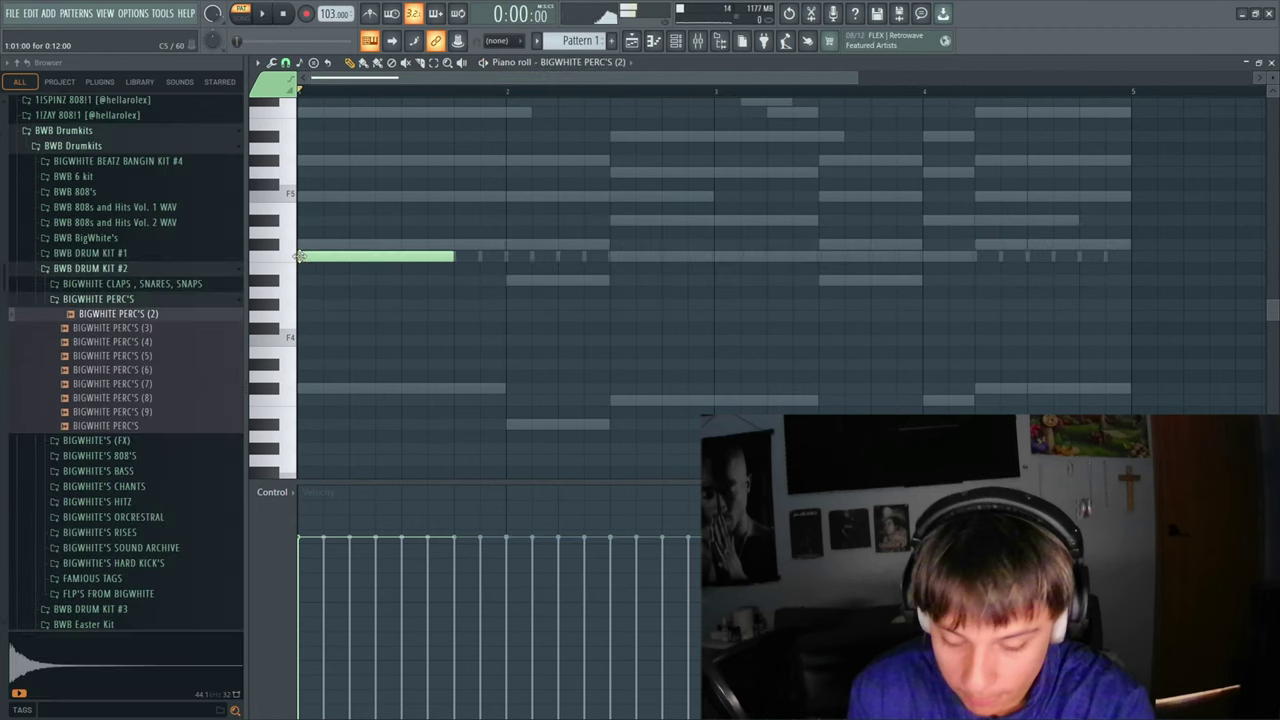
# Add a C5 note at the start of bar 3 for BIGWHITE PERC'S (2) and lower the velocity of all its notes
pyautogui.press('space')
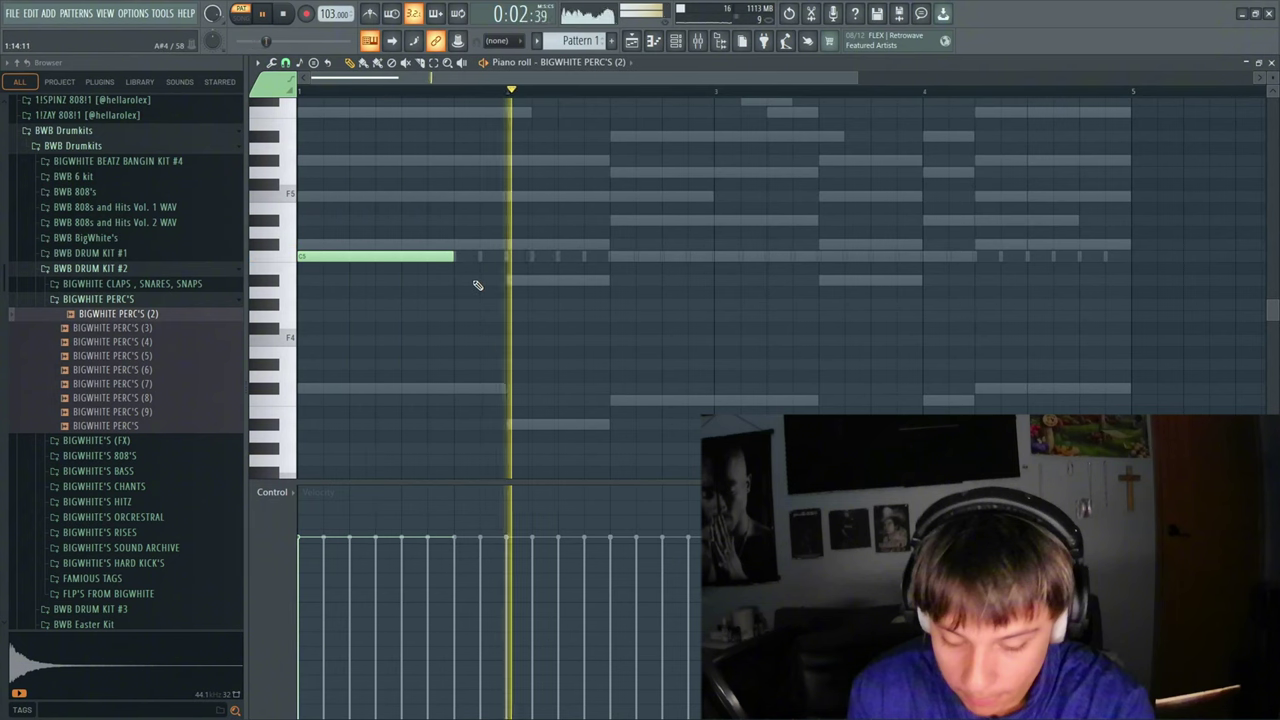
pyautogui.click(717, 256)
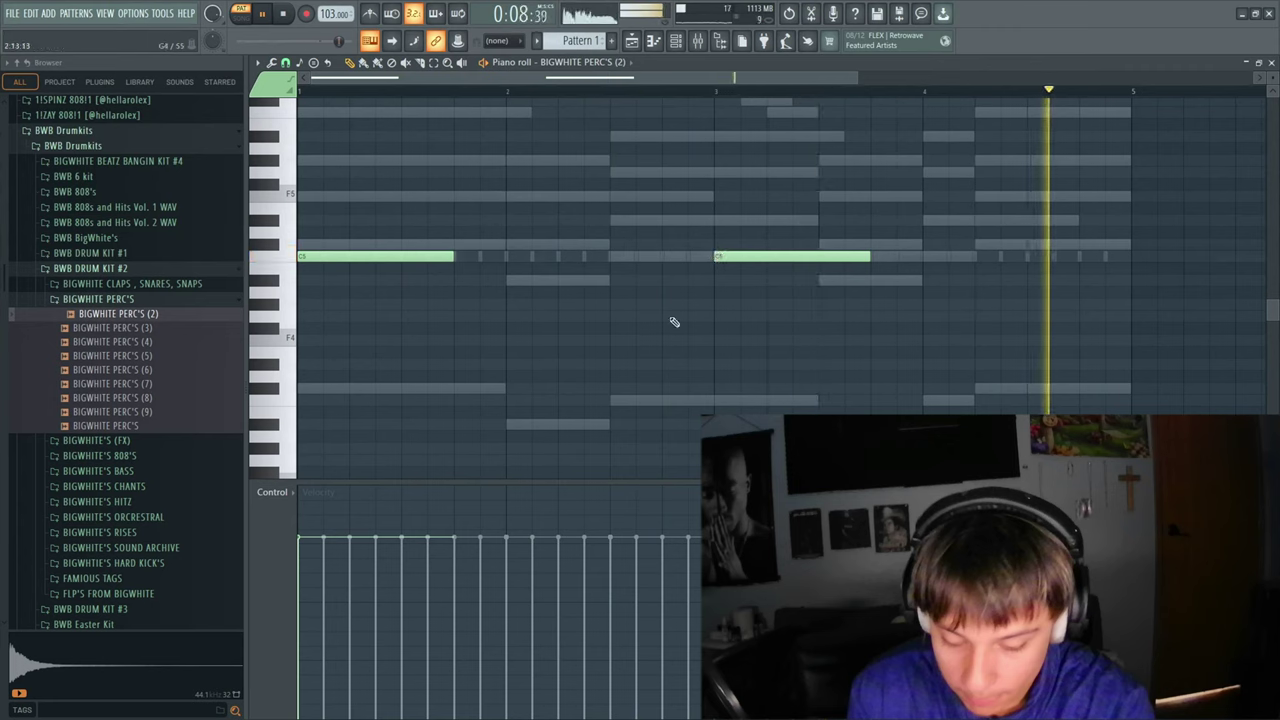
pyautogui.hotkey('ctrl', 'a')
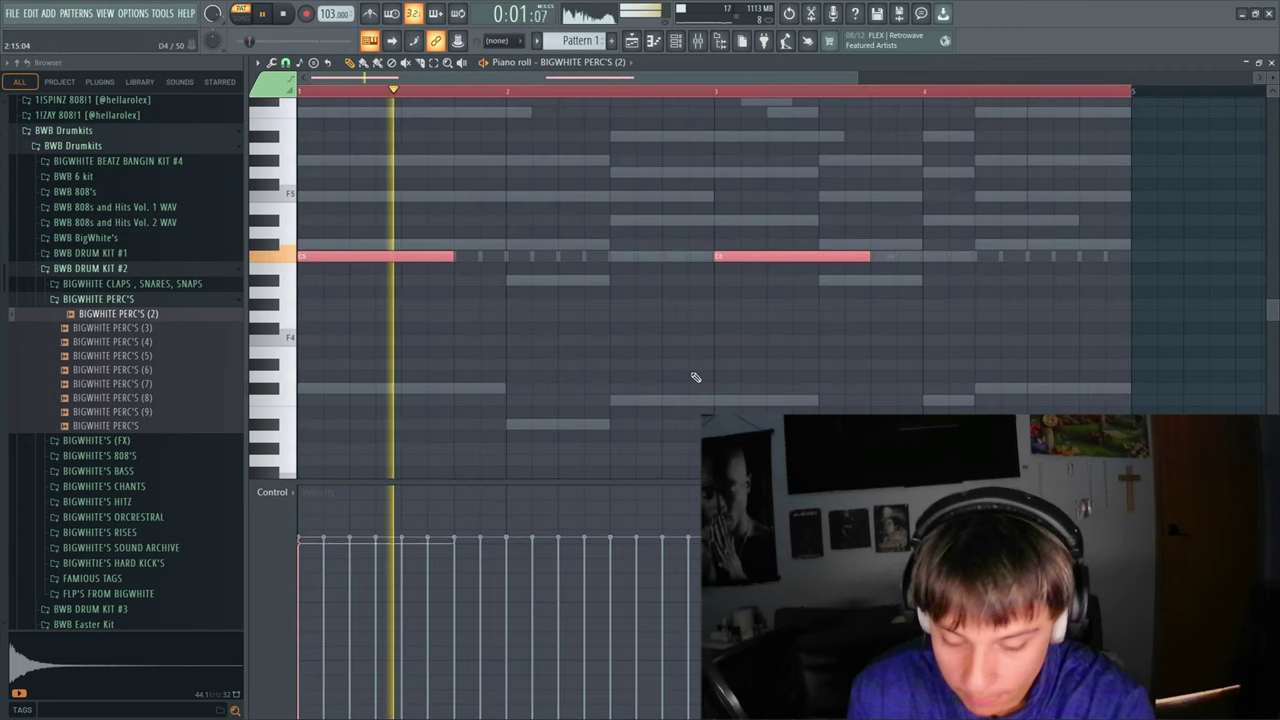
pyautogui.press('space')
pyautogui.press('space')
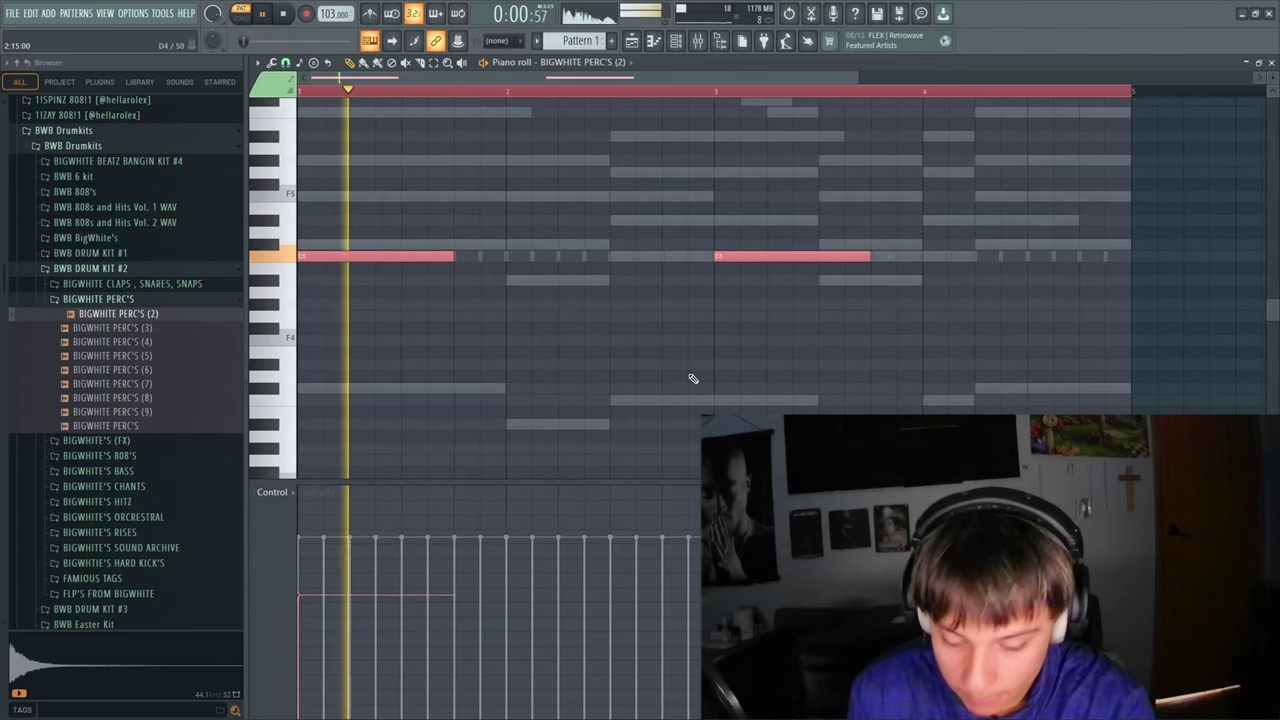
pyautogui.press('space')
pyautogui.press('space')
pyautogui.press('space')
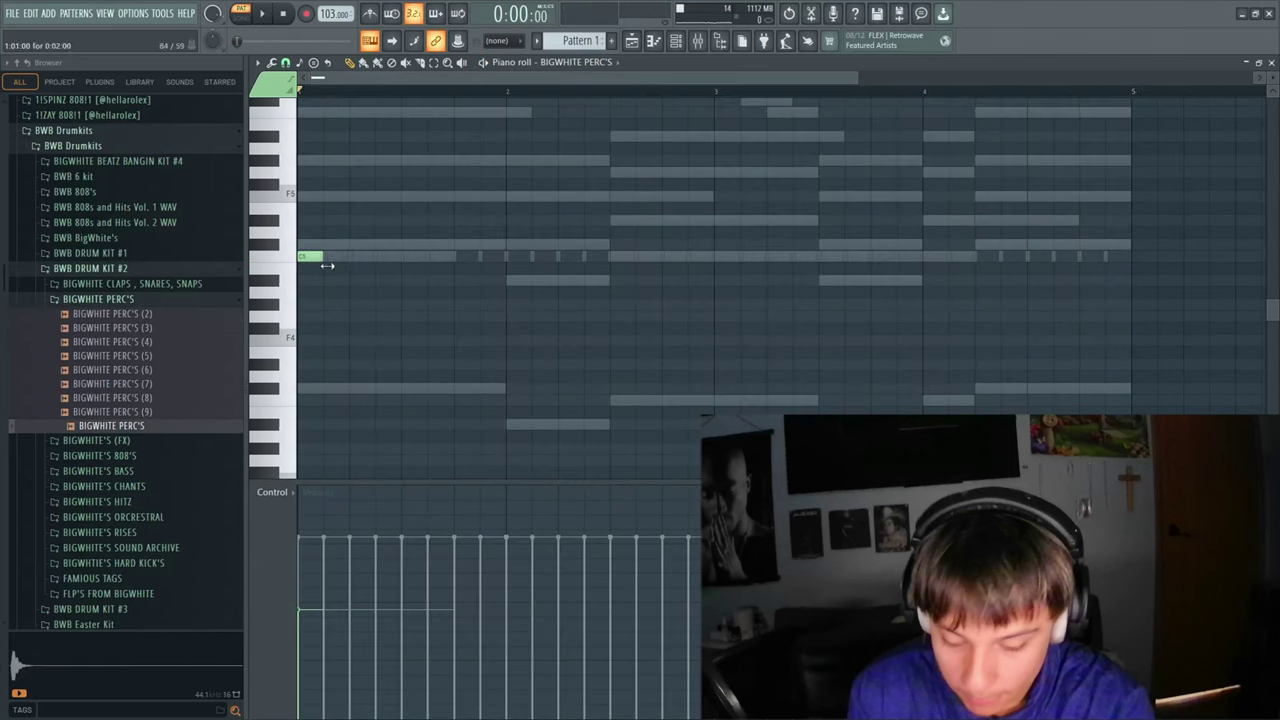
# Audition the samples in BIGWHITE'S CHANTS during playback and load BIGWHITE CHANTS (25) onto a new channel
pyautogui.press('space')
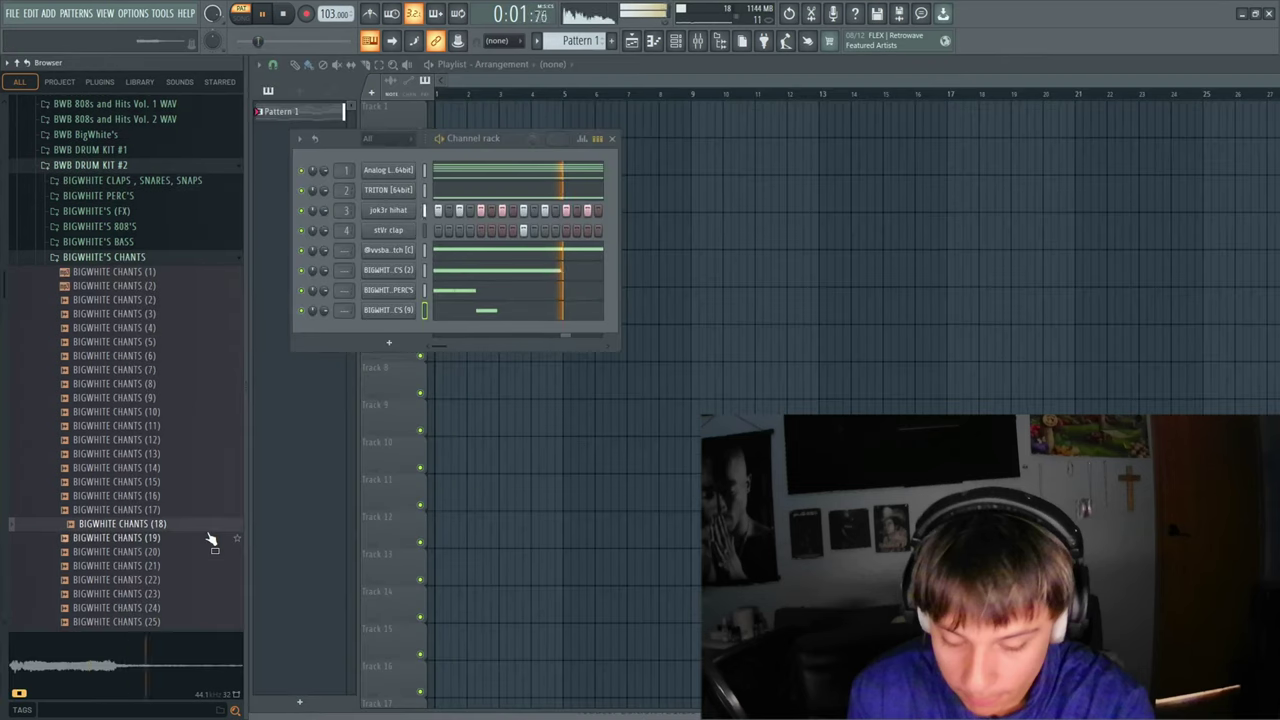
pyautogui.press('Down')
pyautogui.press('Down')
pyautogui.press('Down')
pyautogui.press('Down')
pyautogui.press('Down')
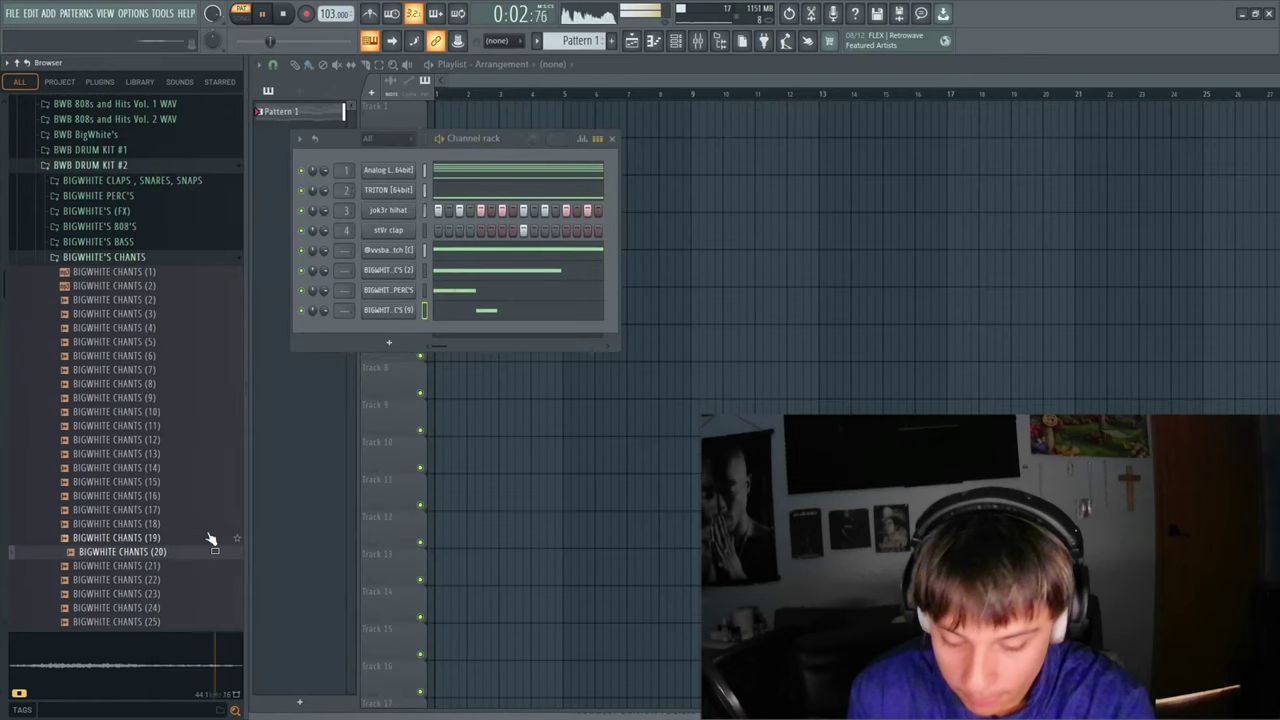
pyautogui.press('Down')
pyautogui.press('Down')
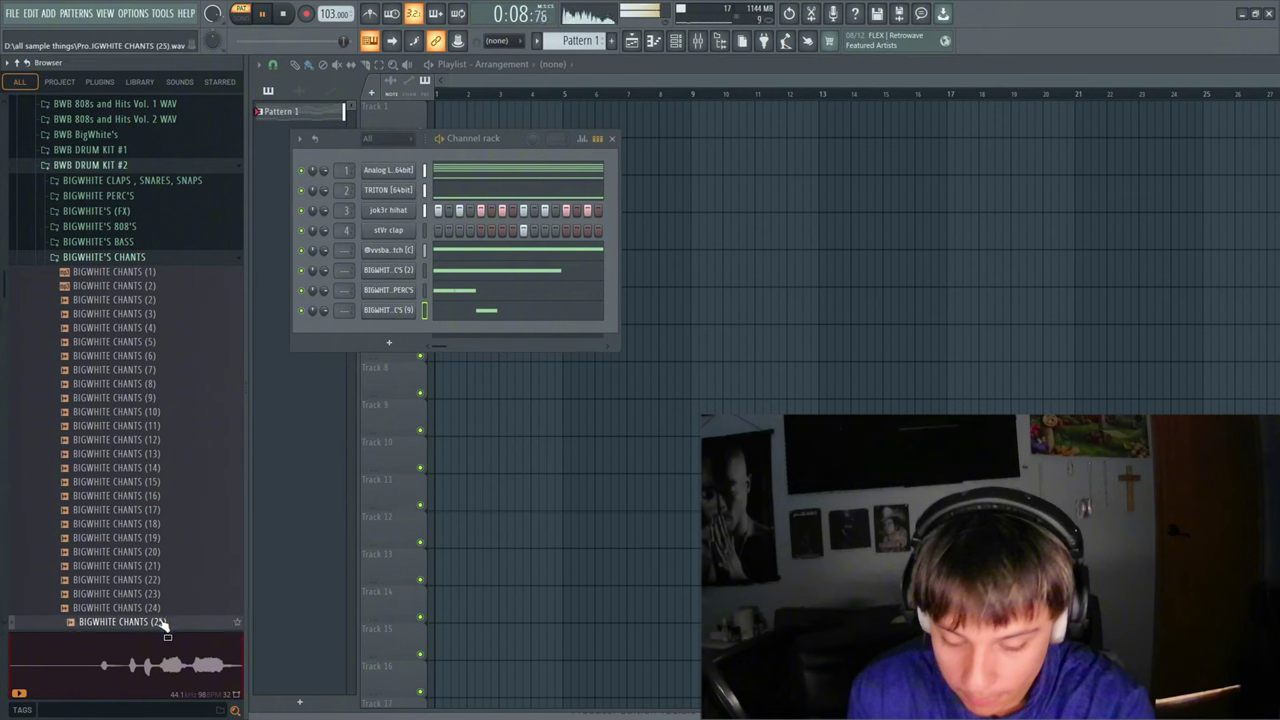
pyautogui.moveTo(376, 325); pyautogui.dragTo(385, 331)
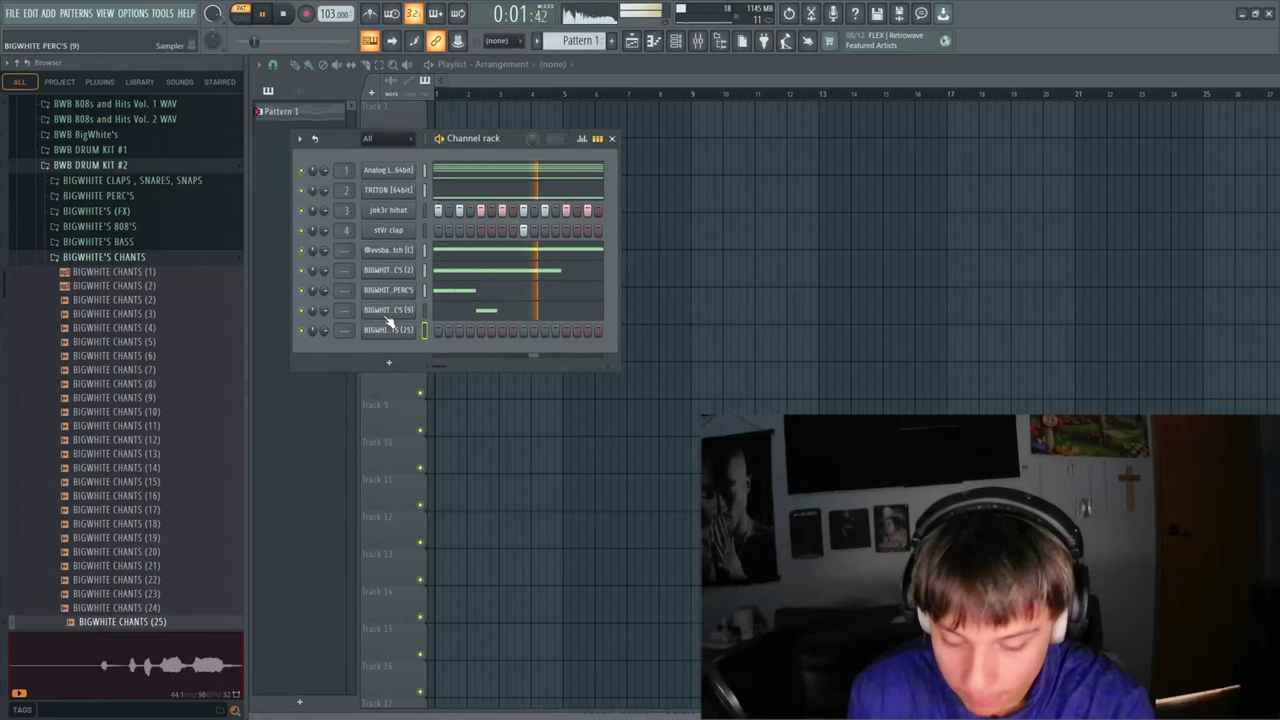
# Place a C5 note from step 3 to the end of bar 3 on the chant channel, and shift it earlier
pyautogui.press('F7')
pyautogui.click(752, 350)
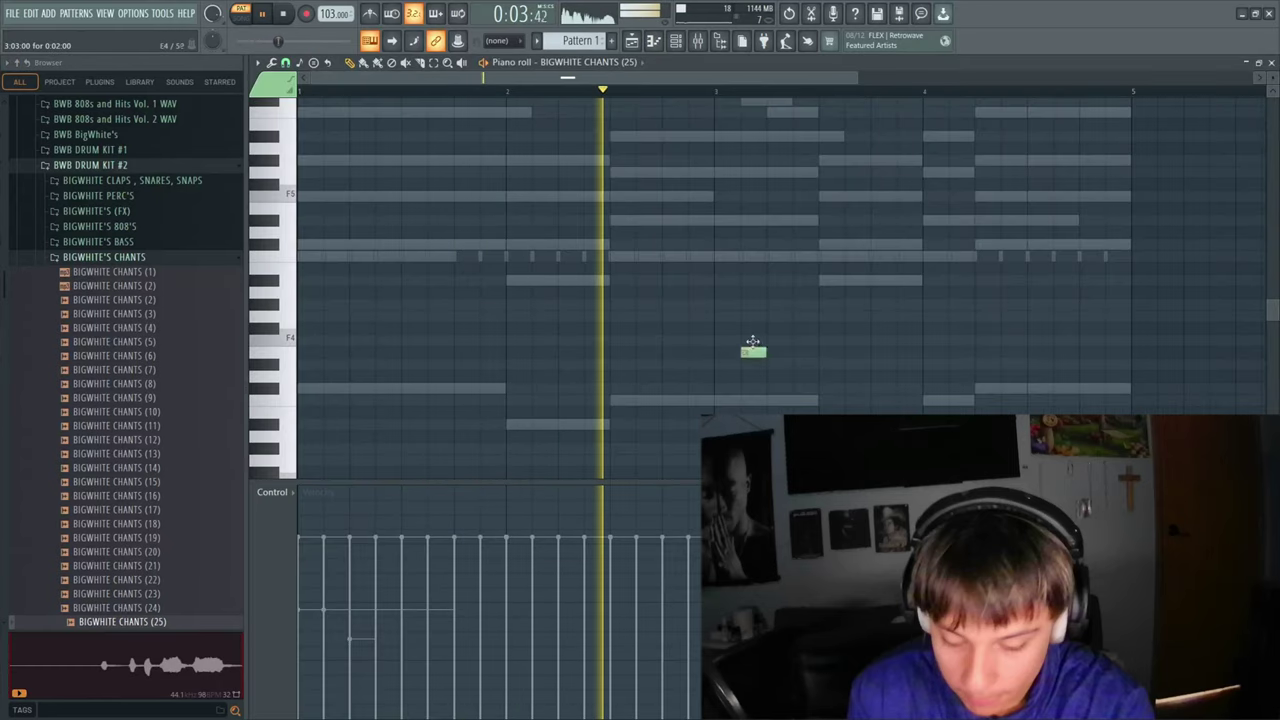
pyautogui.moveTo(752, 343); pyautogui.dragTo(920, 257)
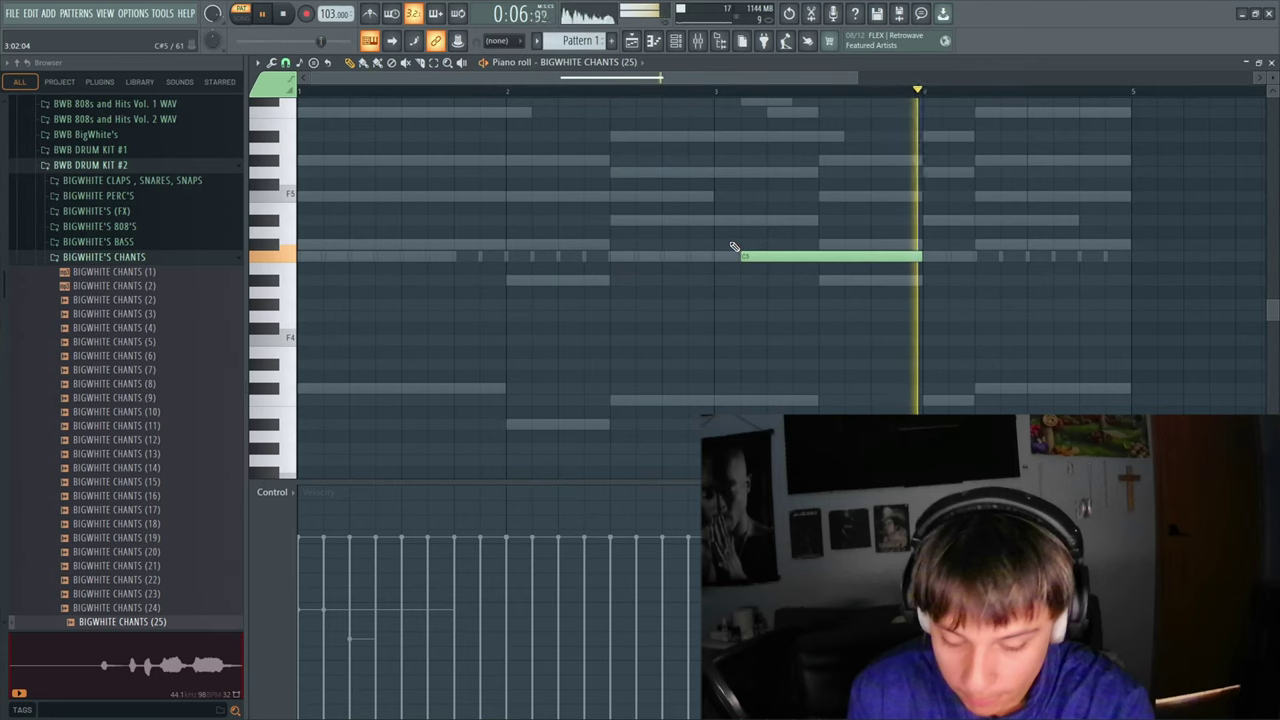
pyautogui.moveTo(748, 256); pyautogui.dragTo(698, 257)
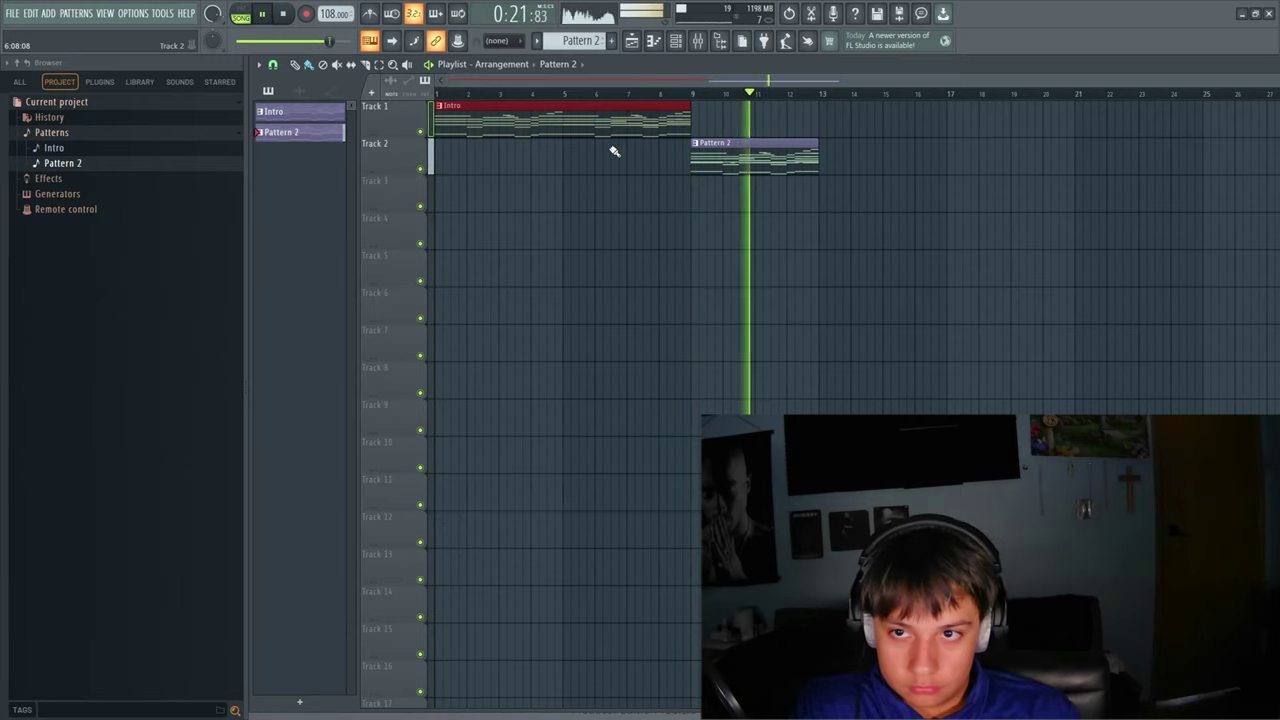
# Replay the song from the start of Pattern 2 at bar 9, scrub toward bar 13, and stop playback
pyautogui.click(694, 90)
pyautogui.moveTo(700, 90); pyautogui.dragTo(814, 90)
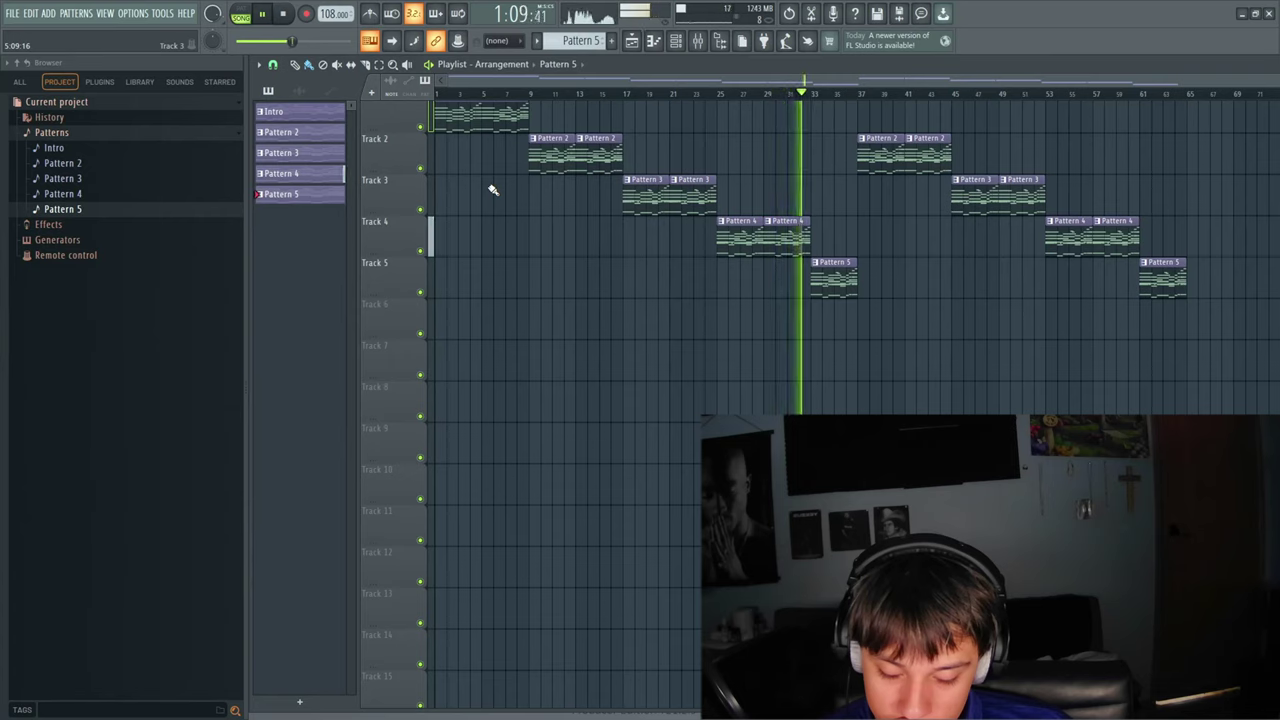
pyautogui.press('space')
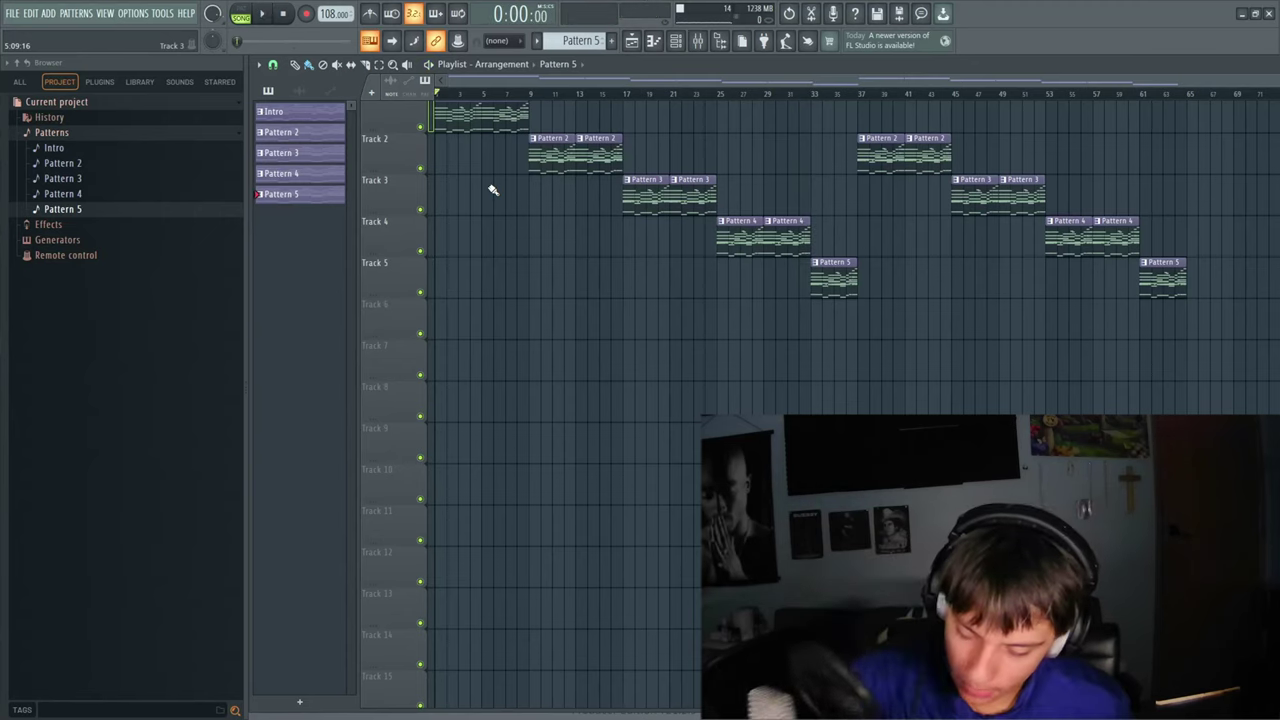